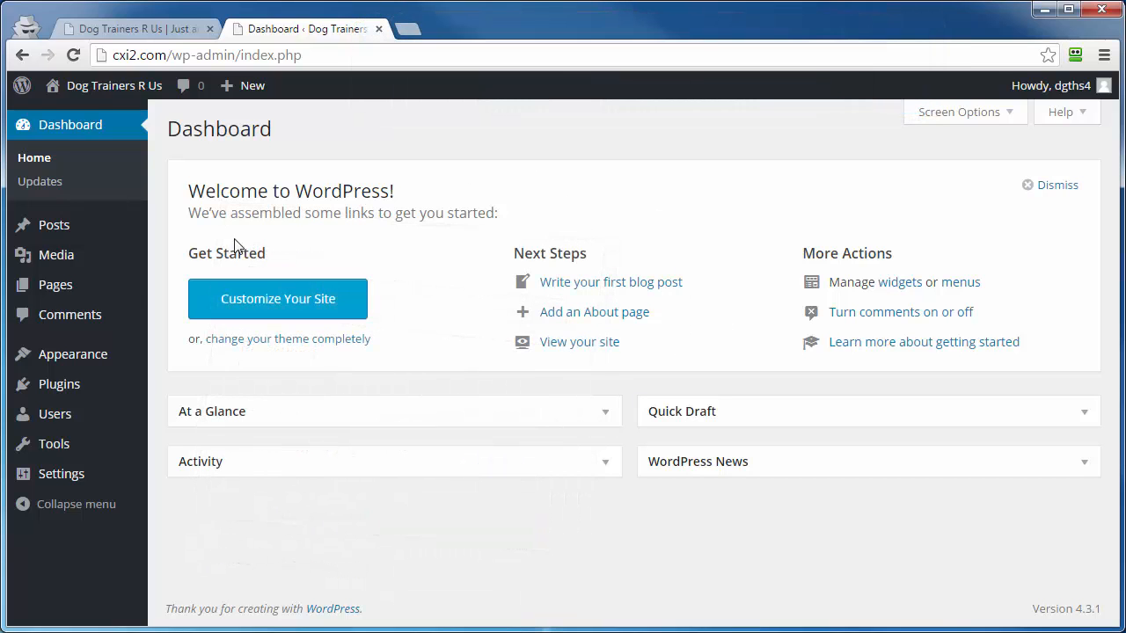
# - Open the list of all pages and view the quick edit settings of Sample Page without changing them
pyautogui.moveTo(51, 297)
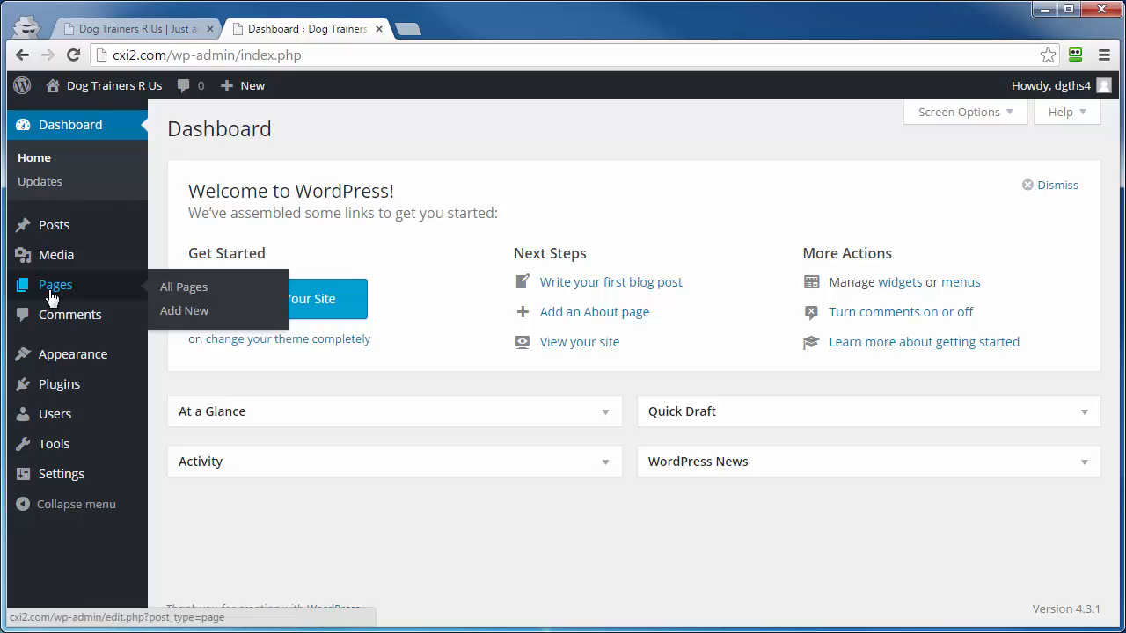
pyautogui.click(51, 295)
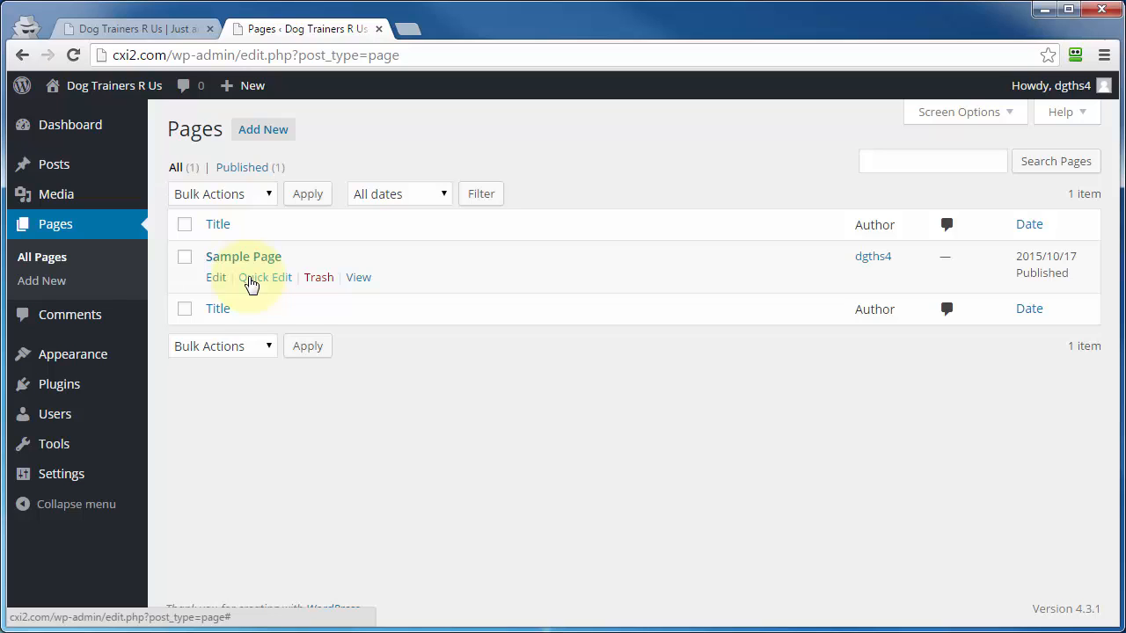
pyautogui.click(257, 280)
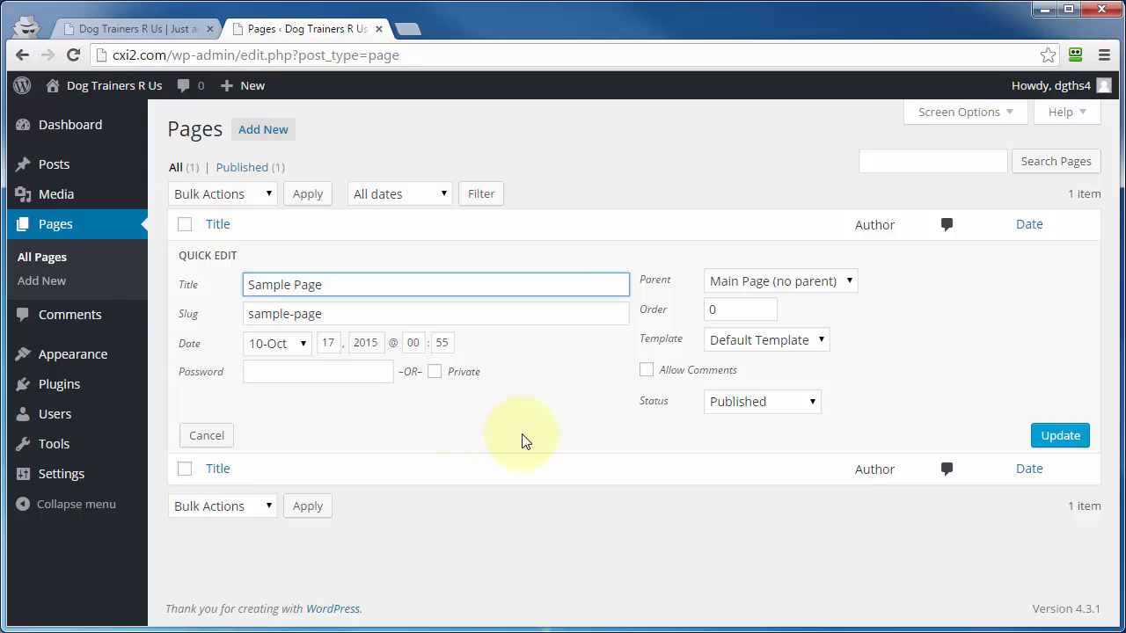
pyautogui.press('Escape')
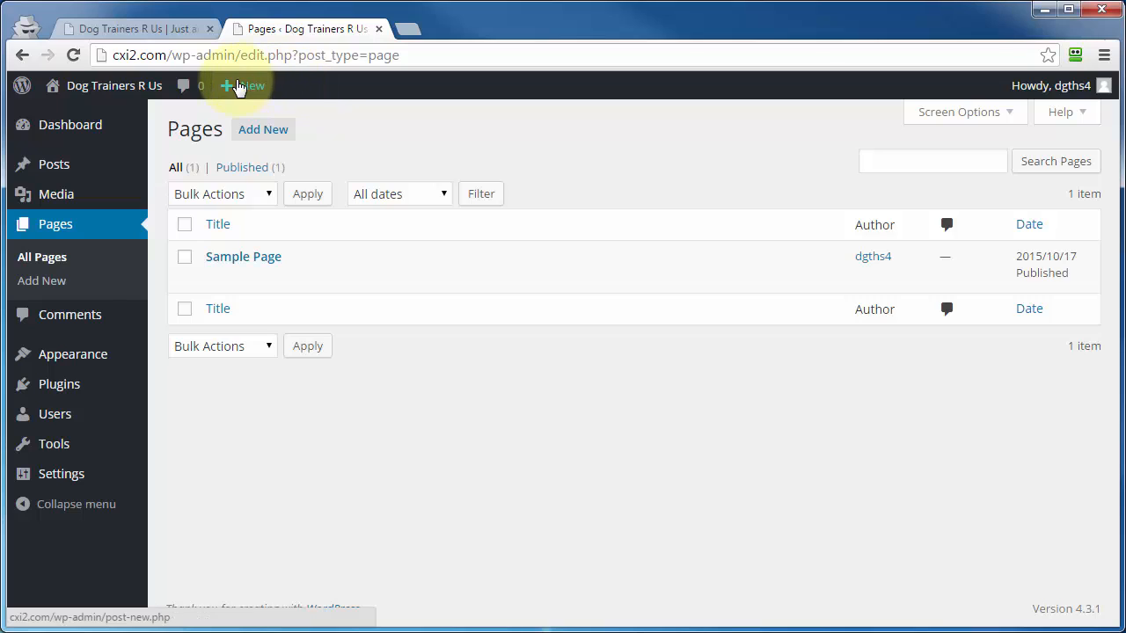
# - Create a new page titled "Setting Up A WordPress Membership Site"
pyautogui.moveTo(245, 86)
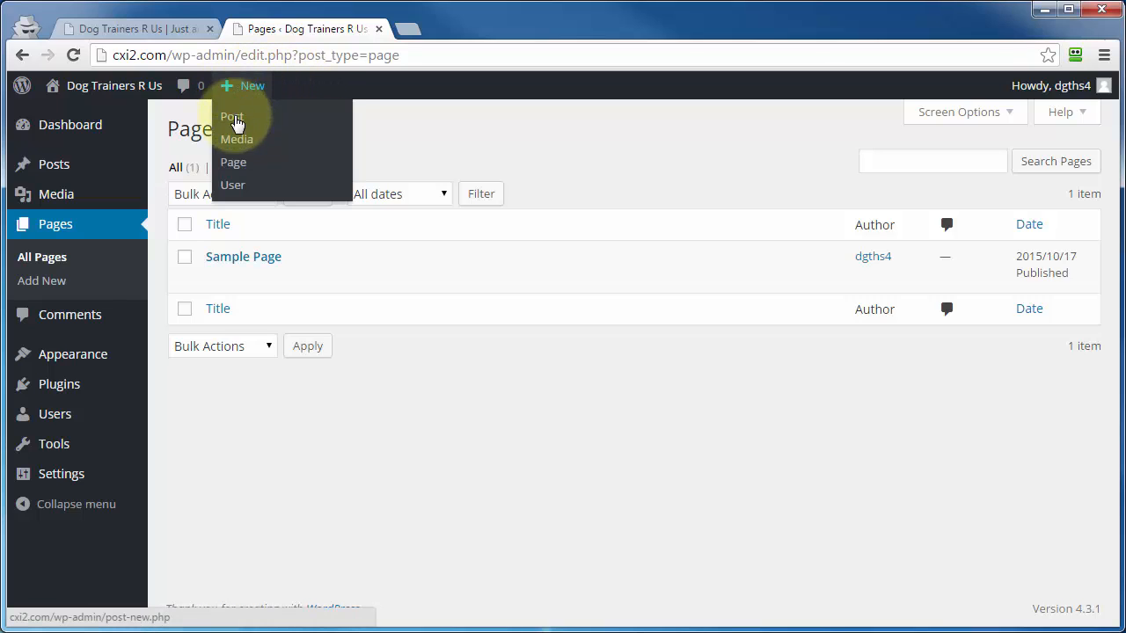
pyautogui.click(233, 167)
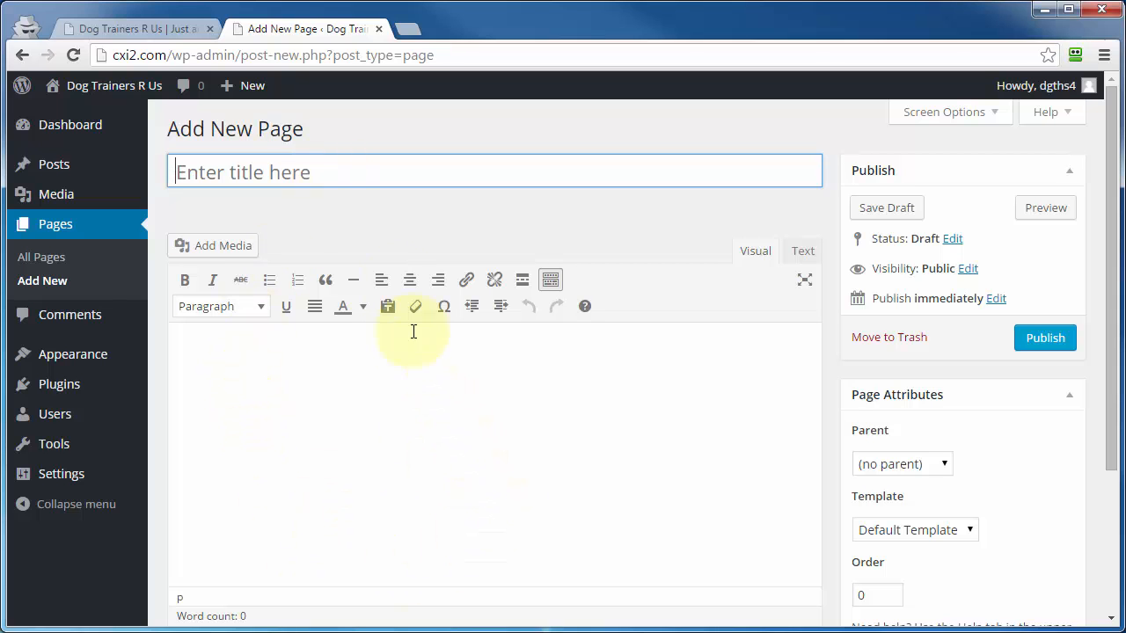
pyautogui.write('Setting Up A WordPress Membership Site')
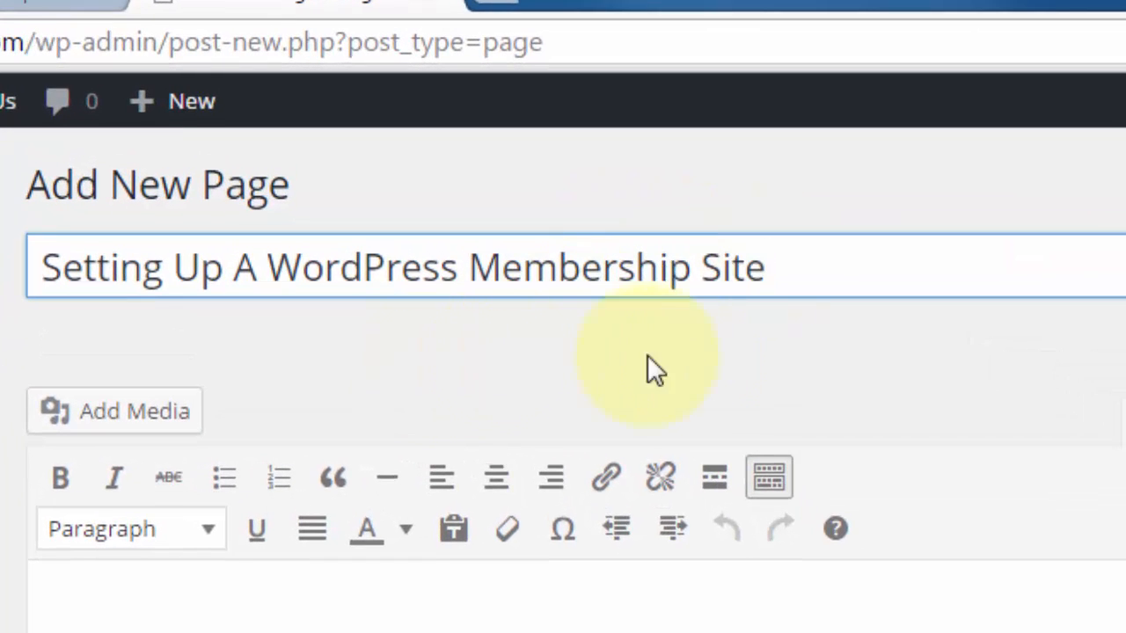
pyautogui.click(784, 356)
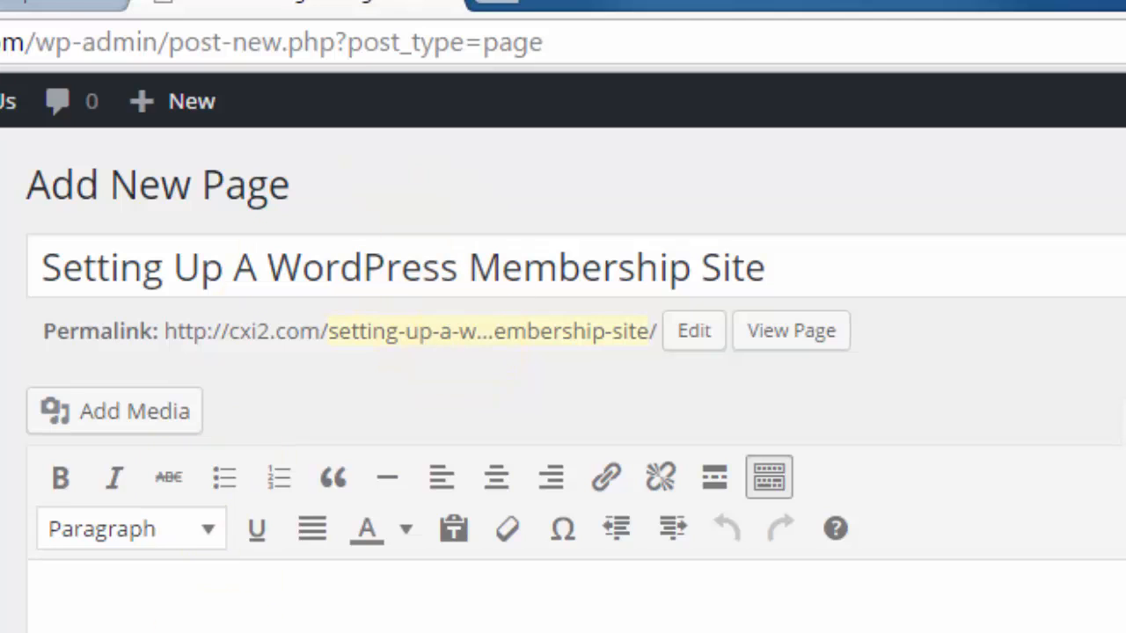
# - Inspect the new page's permalink slug in its editable form and close it unchanged
pyautogui.click(332, 337)
pyautogui.moveTo(332, 336); pyautogui.dragTo(646, 334)
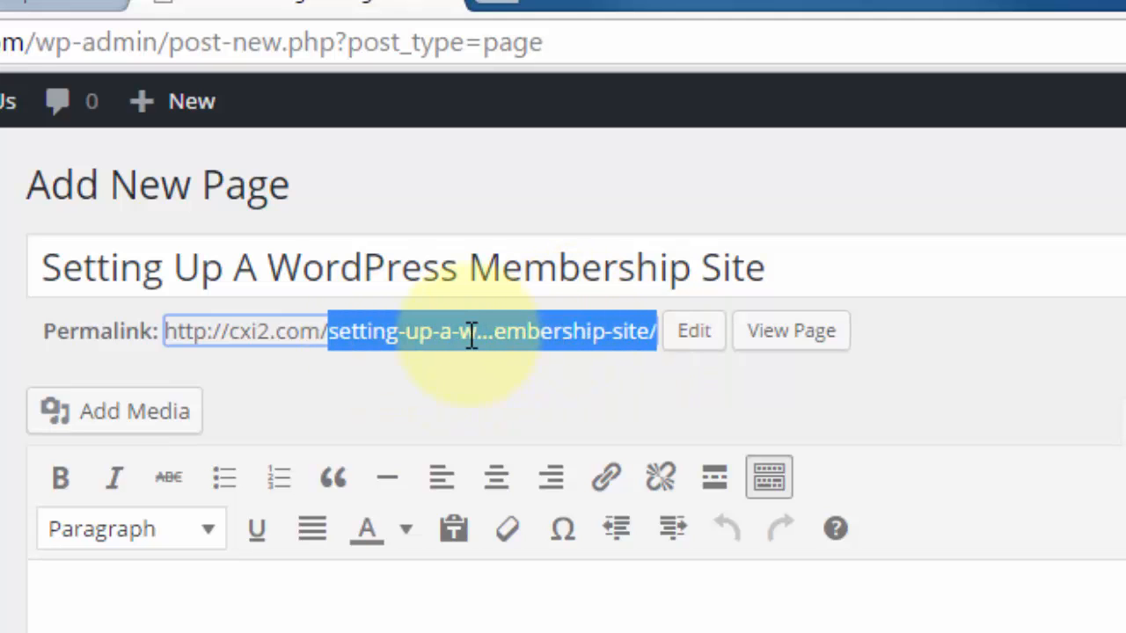
pyautogui.click(698, 344)
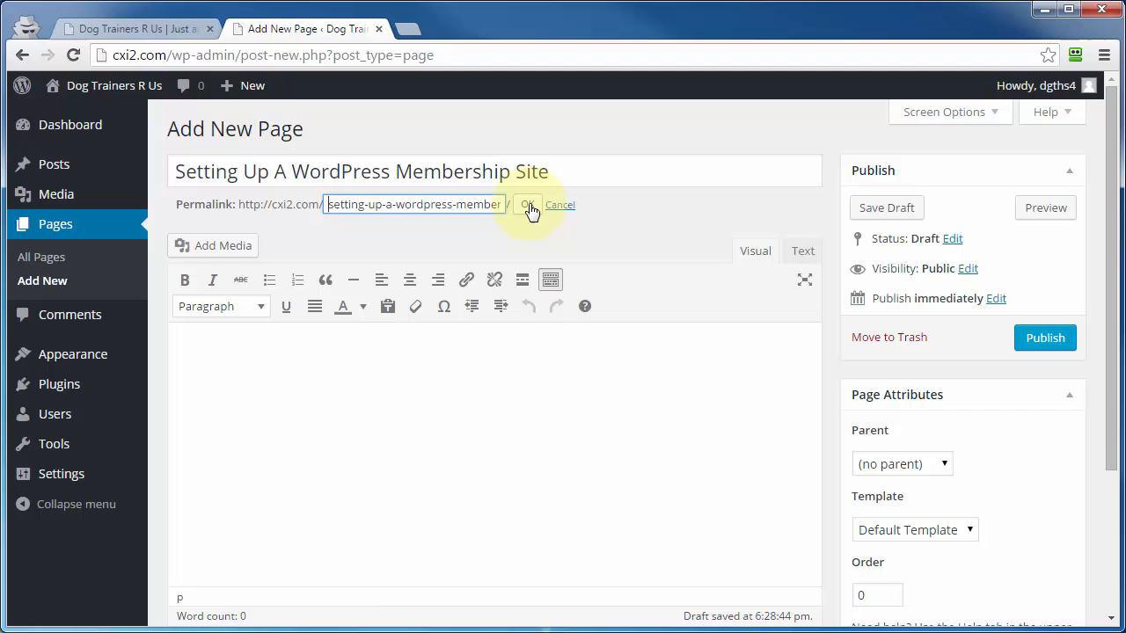
pyautogui.click(710, 322)
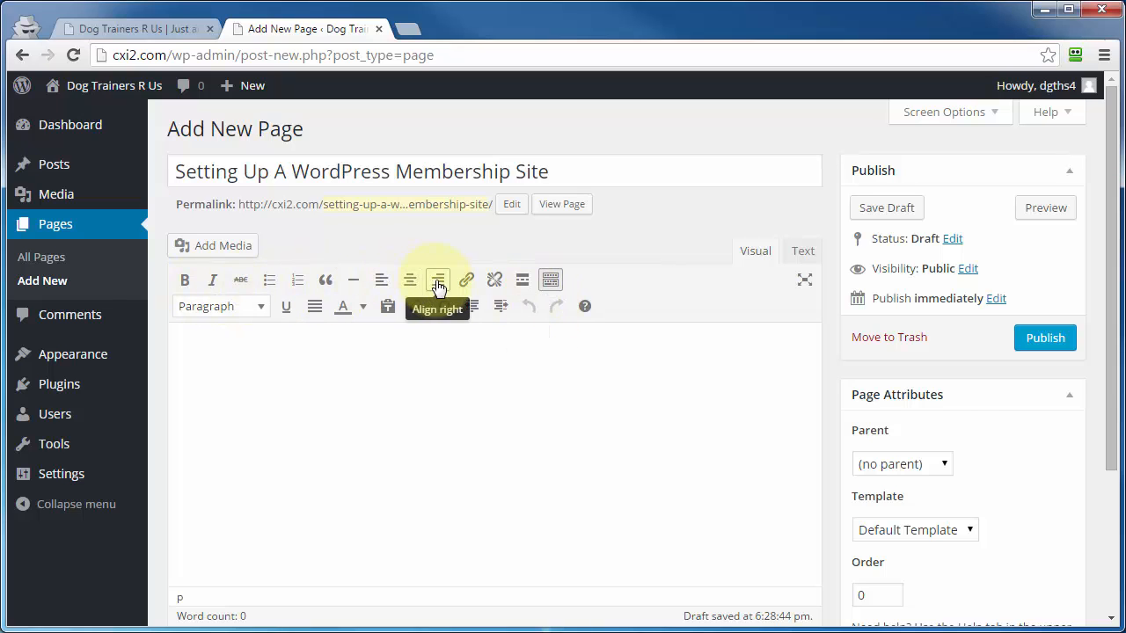
# - Hide and restore the editor's second row of formatting tools, and look at the Text editing mode before returning to Visual
pyautogui.click(550, 280)
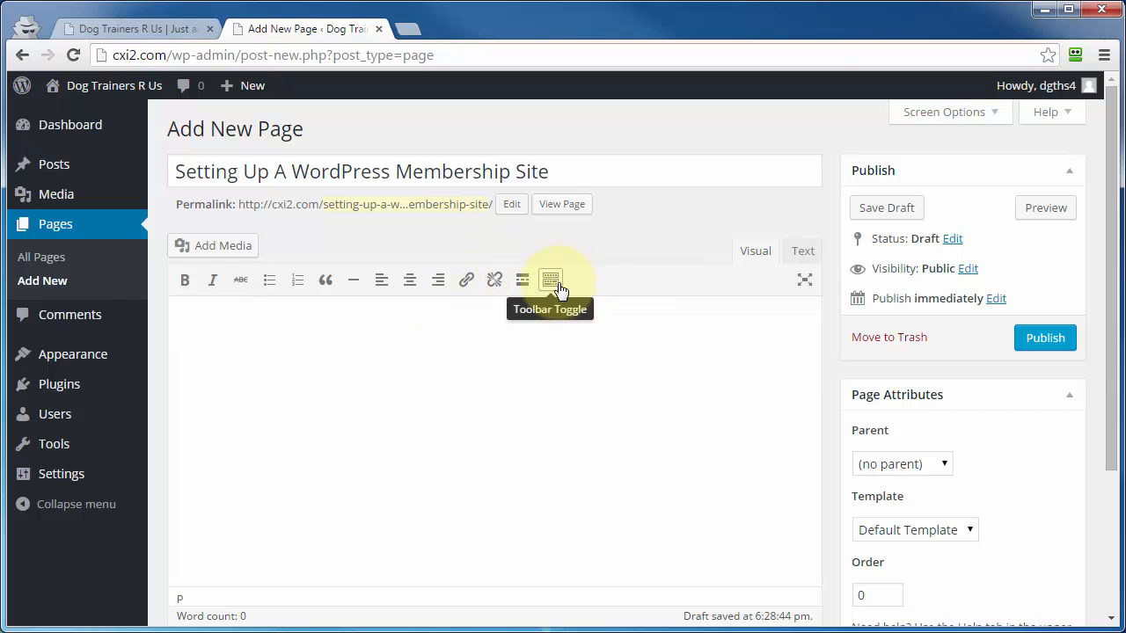
pyautogui.click(551, 283)
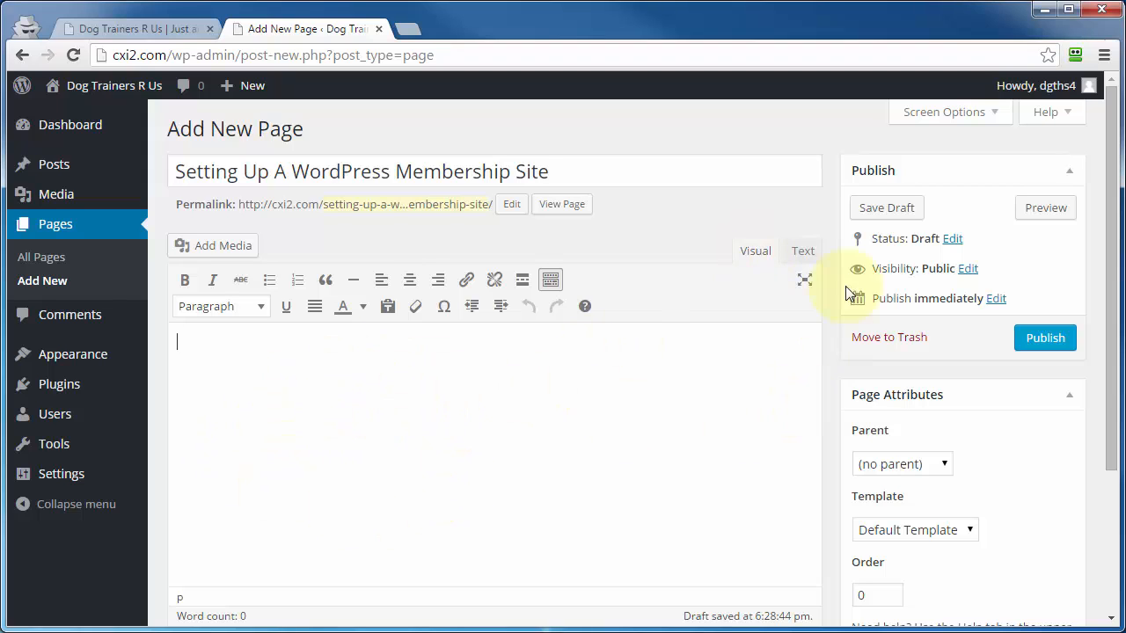
pyautogui.click(802, 252)
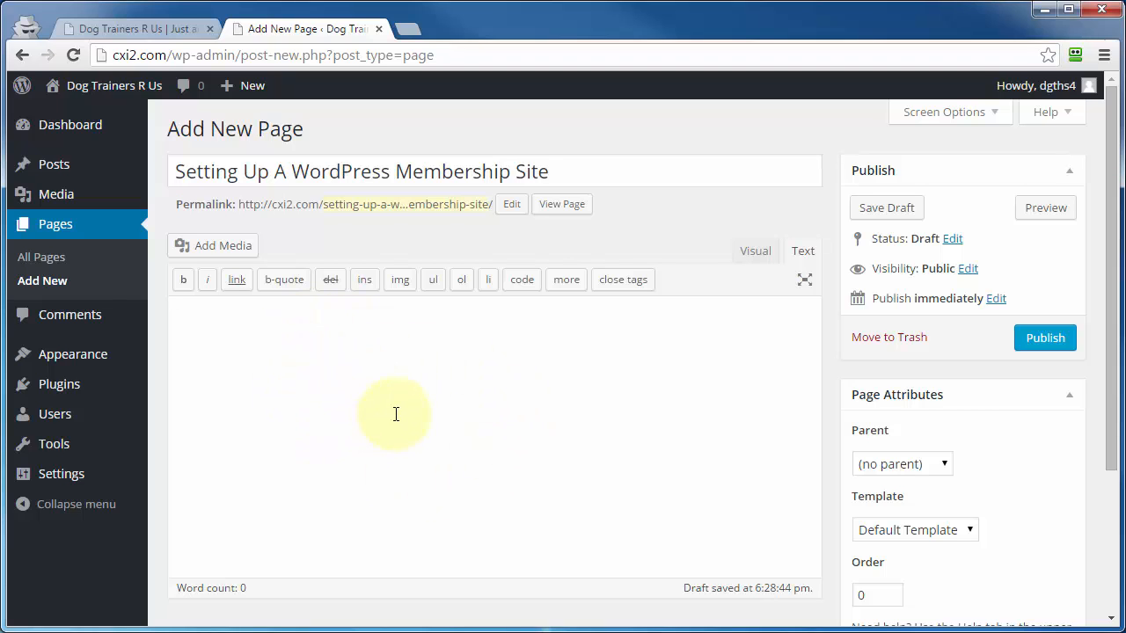
pyautogui.click(755, 251)
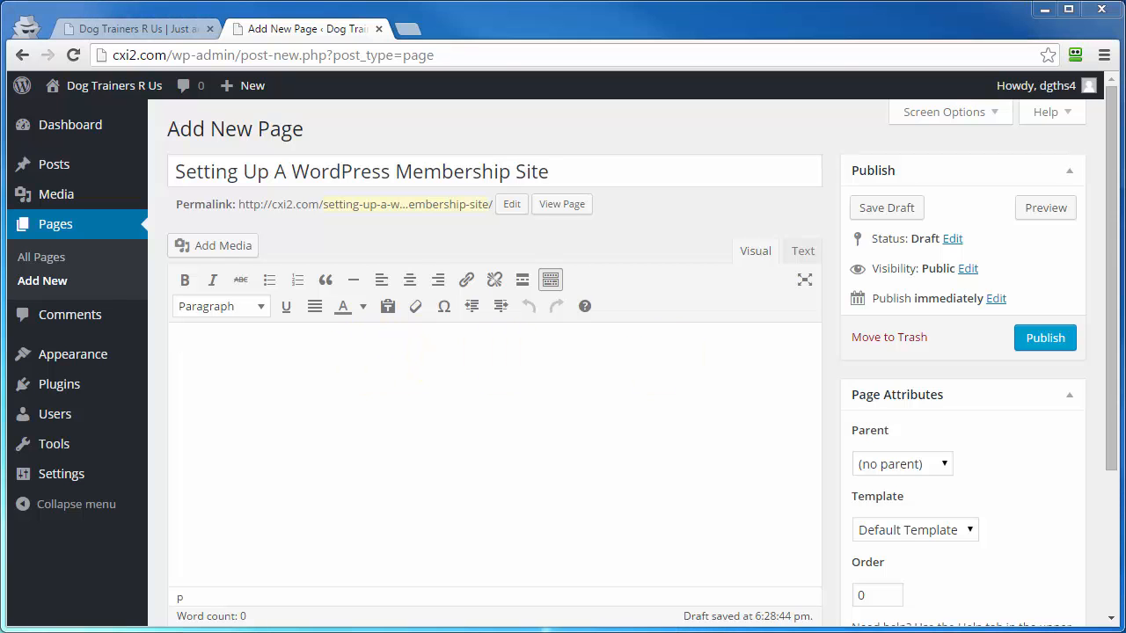
# - Switch to the Word document and copy the first three body paragraphs below the title
pyautogui.moveTo(1125, 105); pyautogui.dragTo(519, 35)
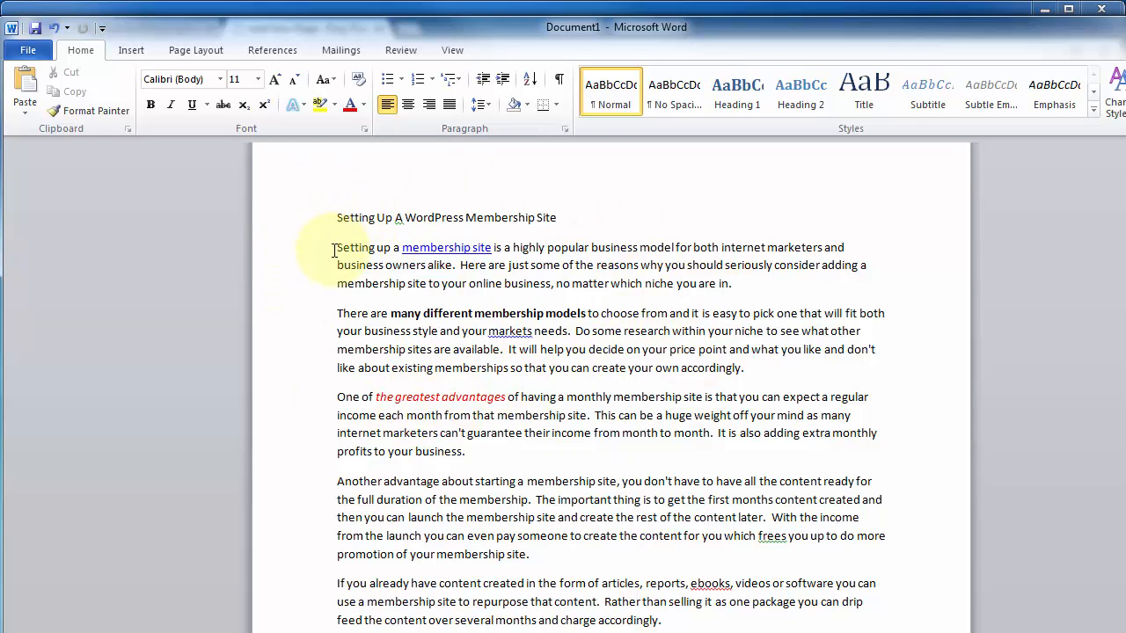
pyautogui.moveTo(337, 252); pyautogui.dragTo(492, 432)
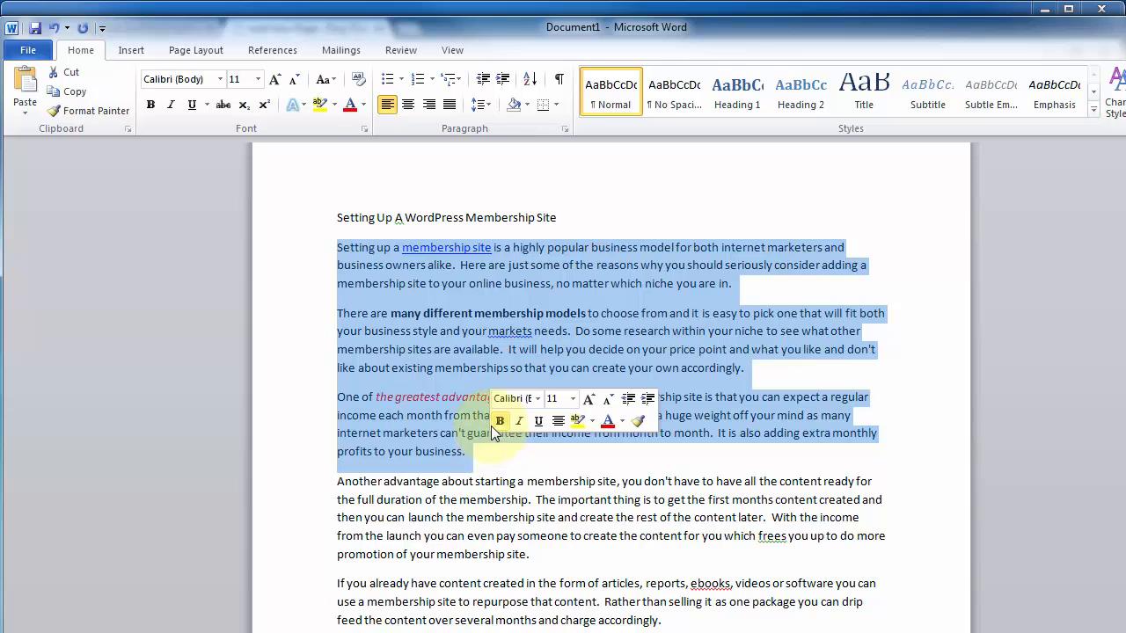
pyautogui.rightClick(472, 425)
pyautogui.click(514, 458)
# - Return to the WordPress page, paste the copied paragraphs with formatting into the body, and check them in the Text mode
pyautogui.click(549, 630)
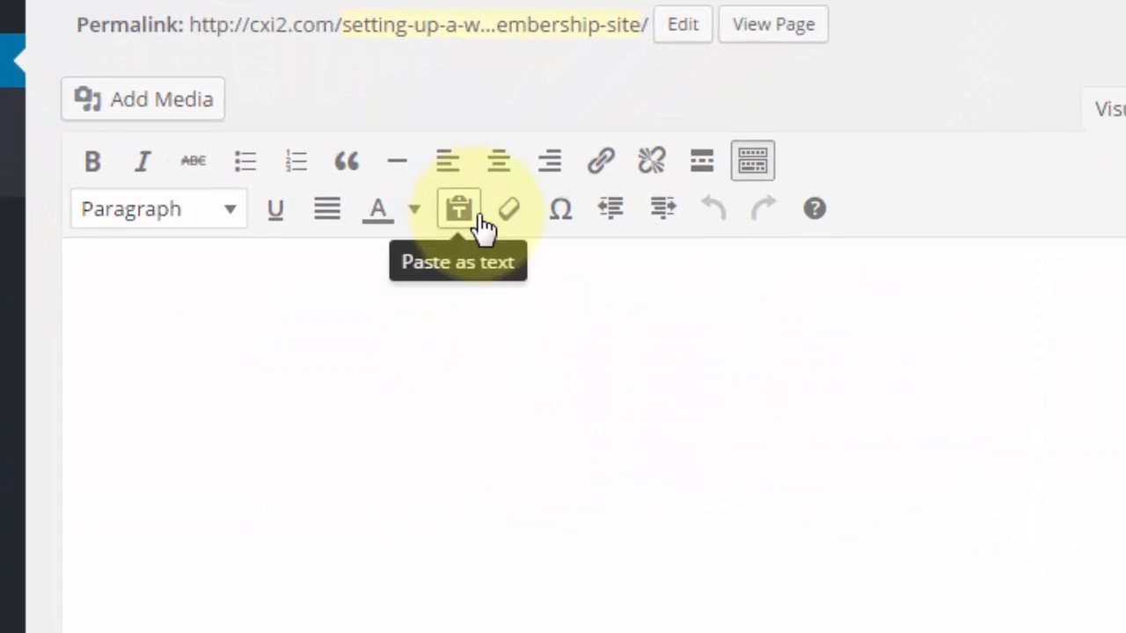
pyautogui.click(476, 189)
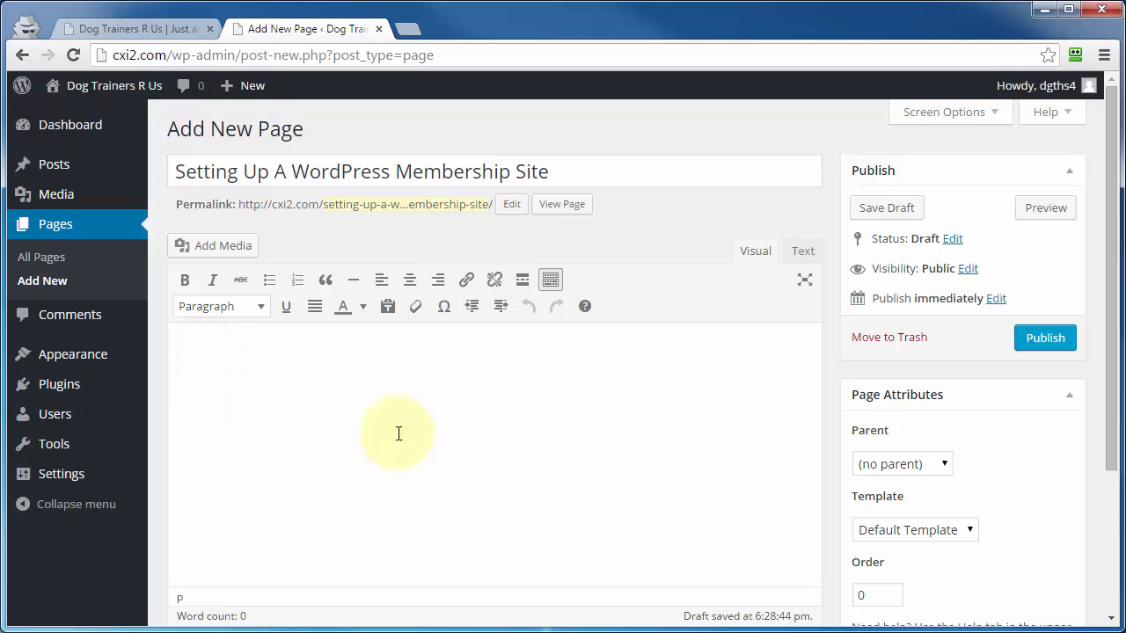
pyautogui.hotkey('ctrl', 'v')
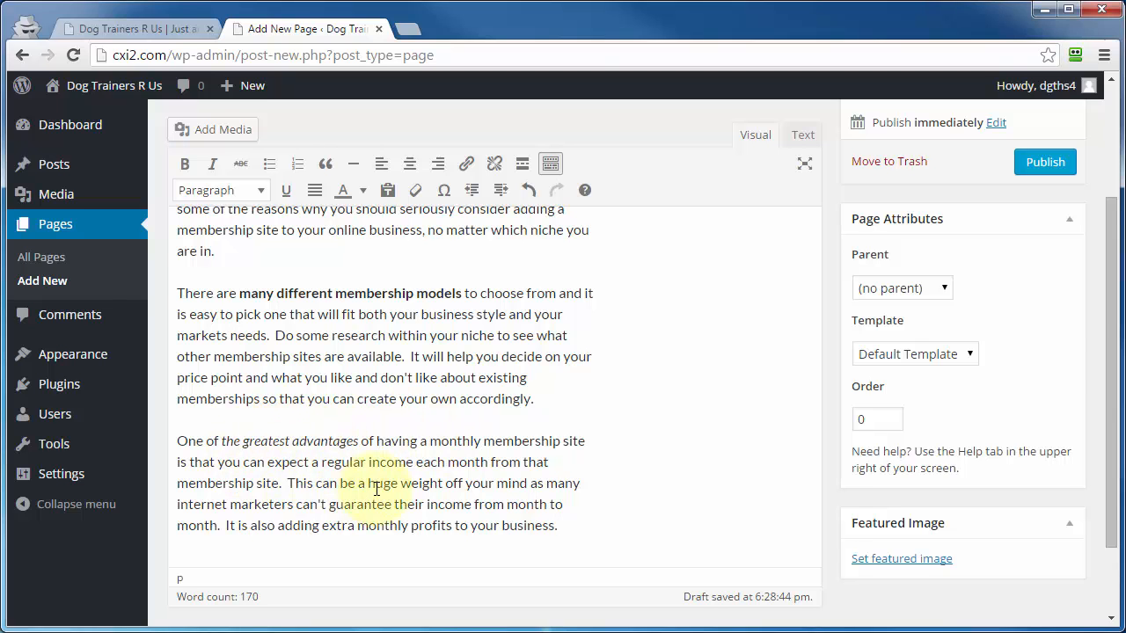
pyautogui.scroll(2, 377, 489)
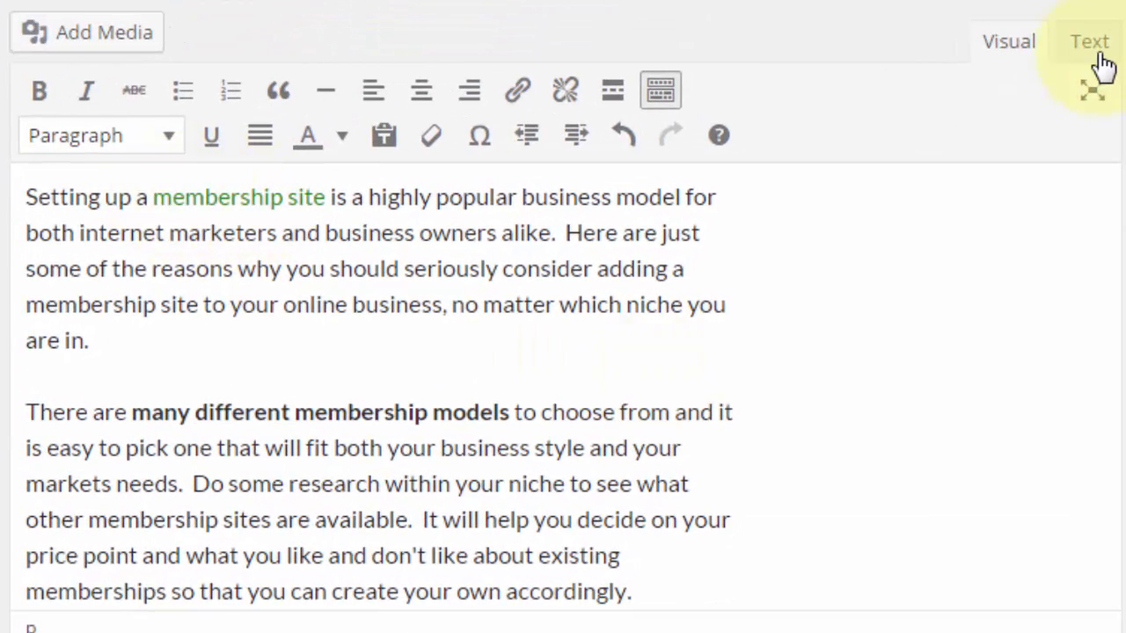
pyautogui.click(1098, 54)
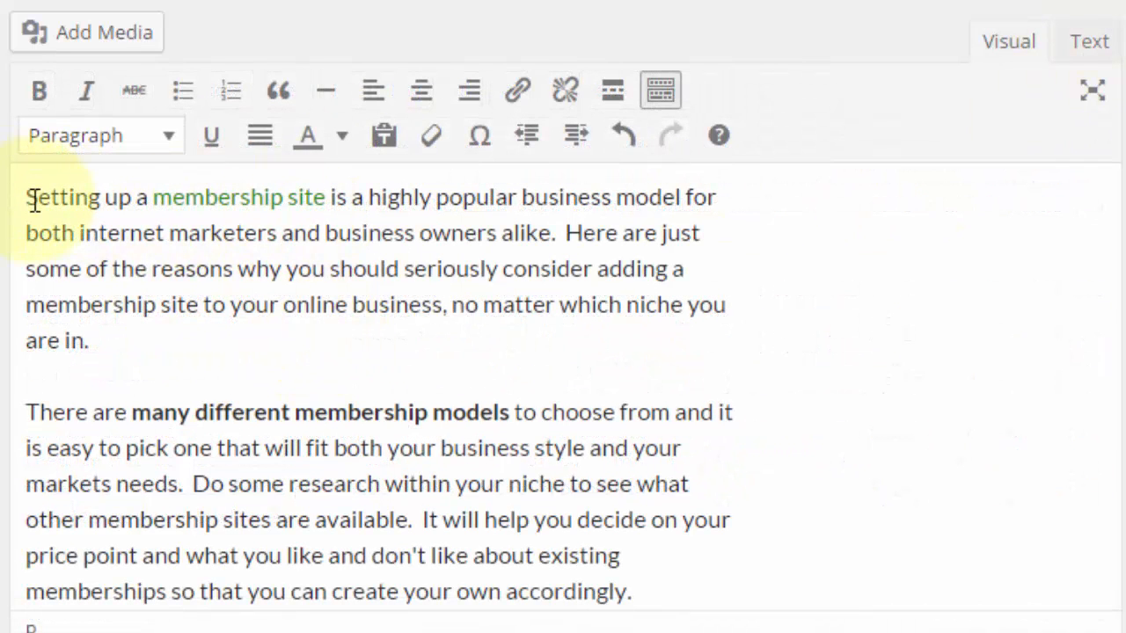
# - Cut all the body text, turn on Paste as text, and paste the paragraphs back as plain text
pyautogui.moveTo(27, 199); pyautogui.dragTo(764, 375)
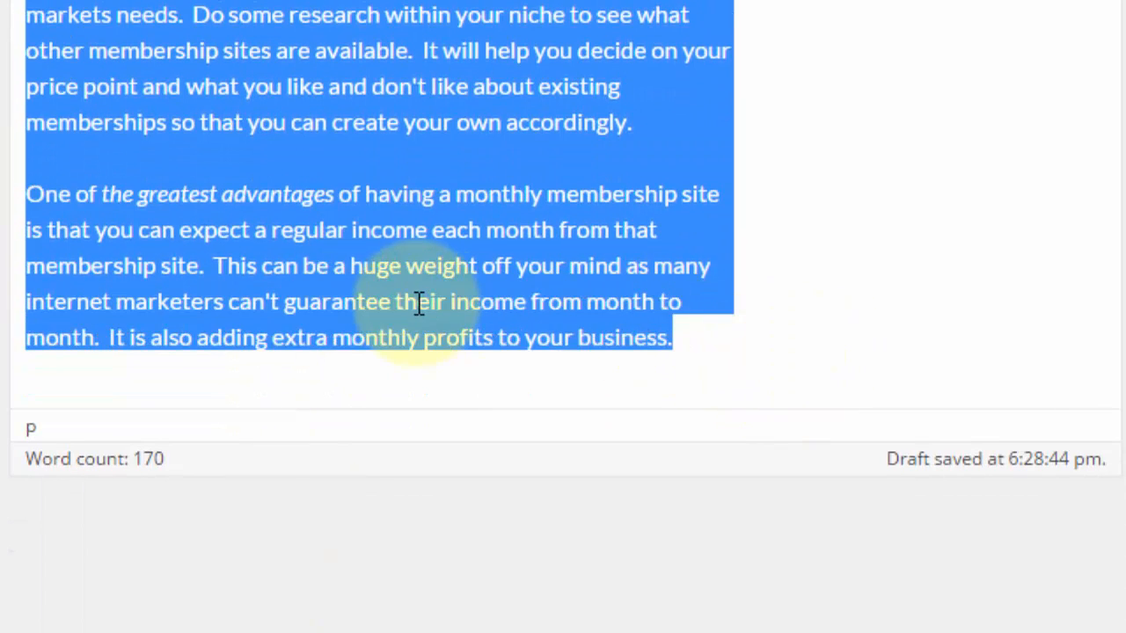
pyautogui.hotkey('ctrl', 'x')
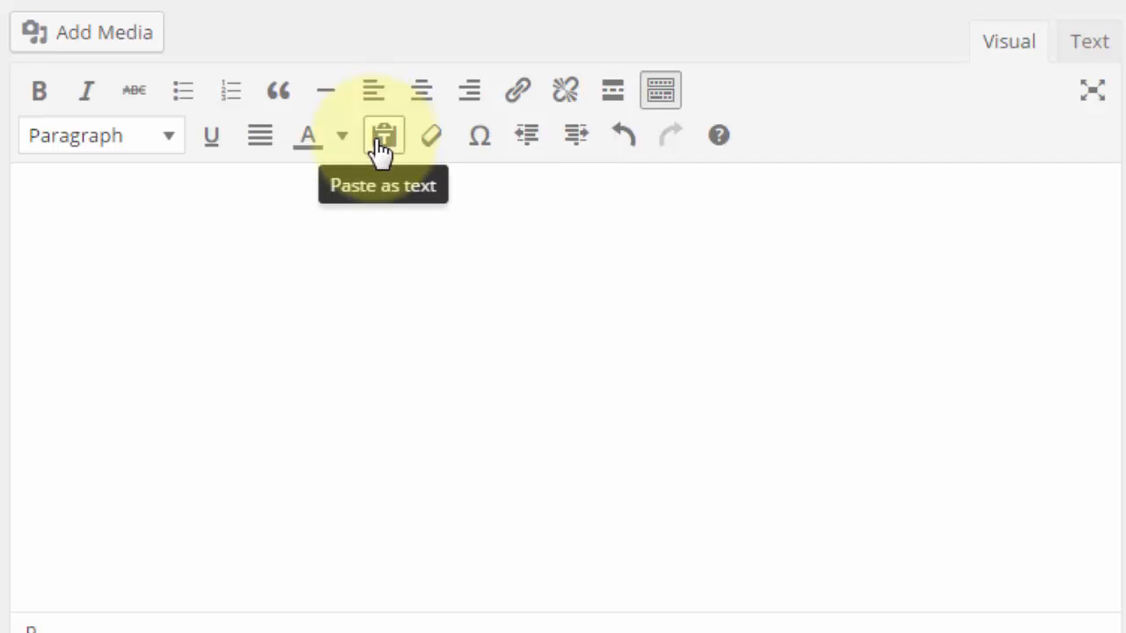
pyautogui.click(383, 142)
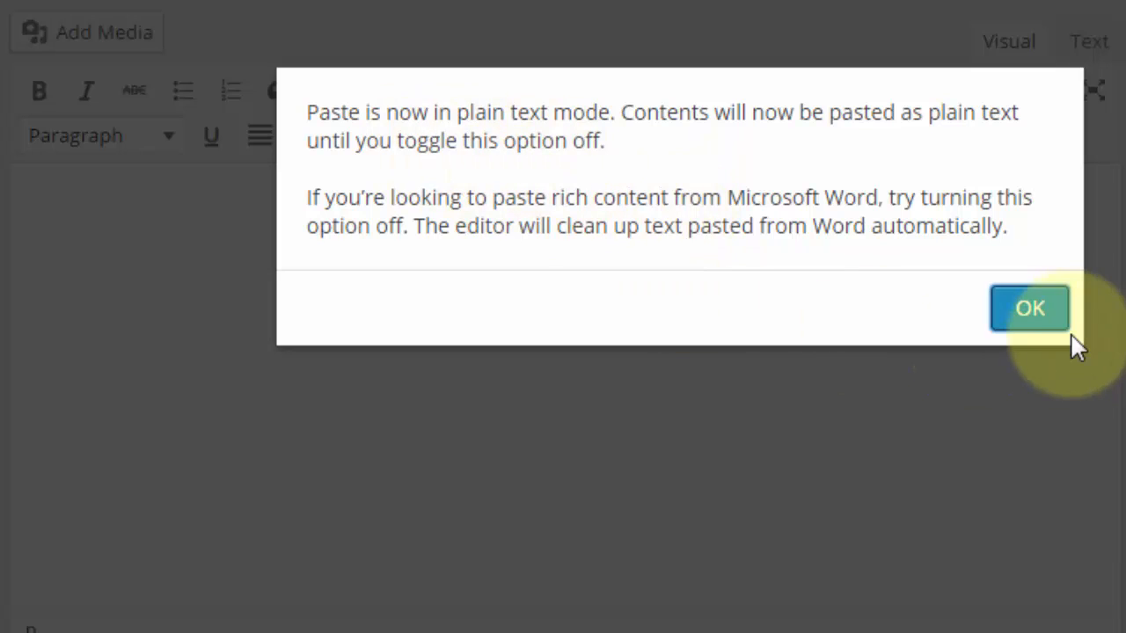
pyautogui.click(1038, 313)
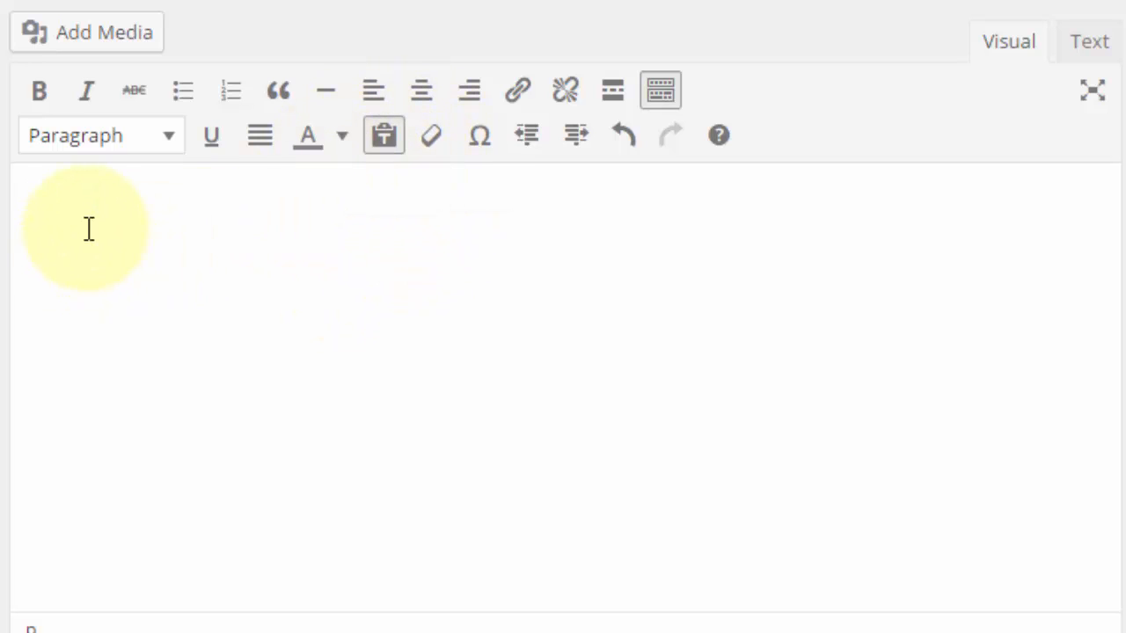
pyautogui.hotkey('ctrl', 'v')
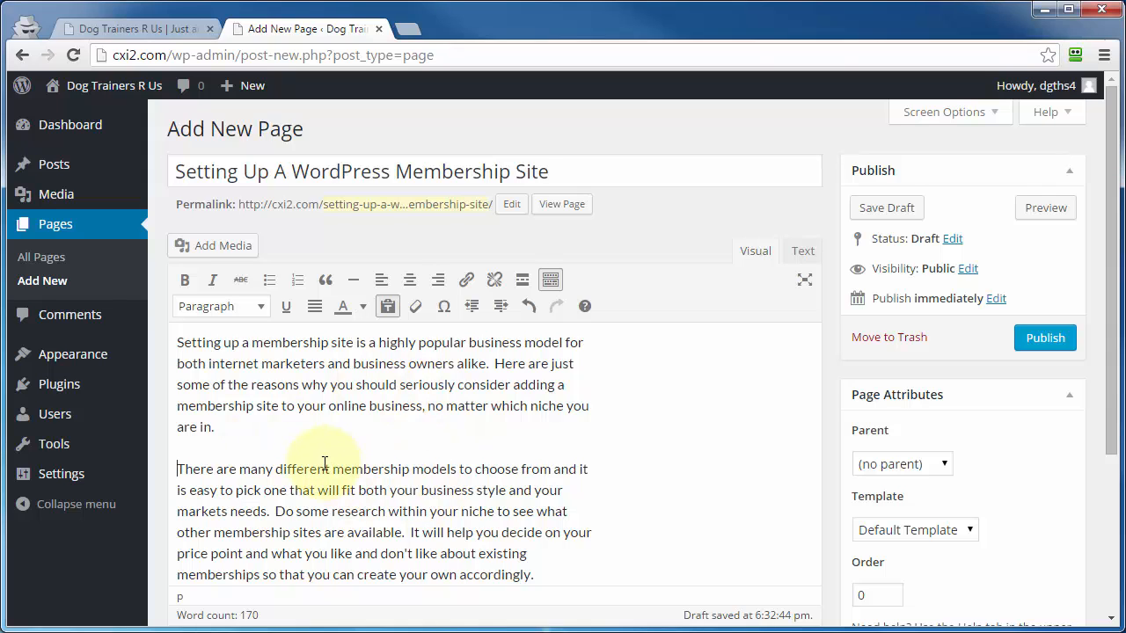
# - Insert Working-hamster.jpg from the media library before the second paragraph and align it left
pyautogui.click(199, 253)
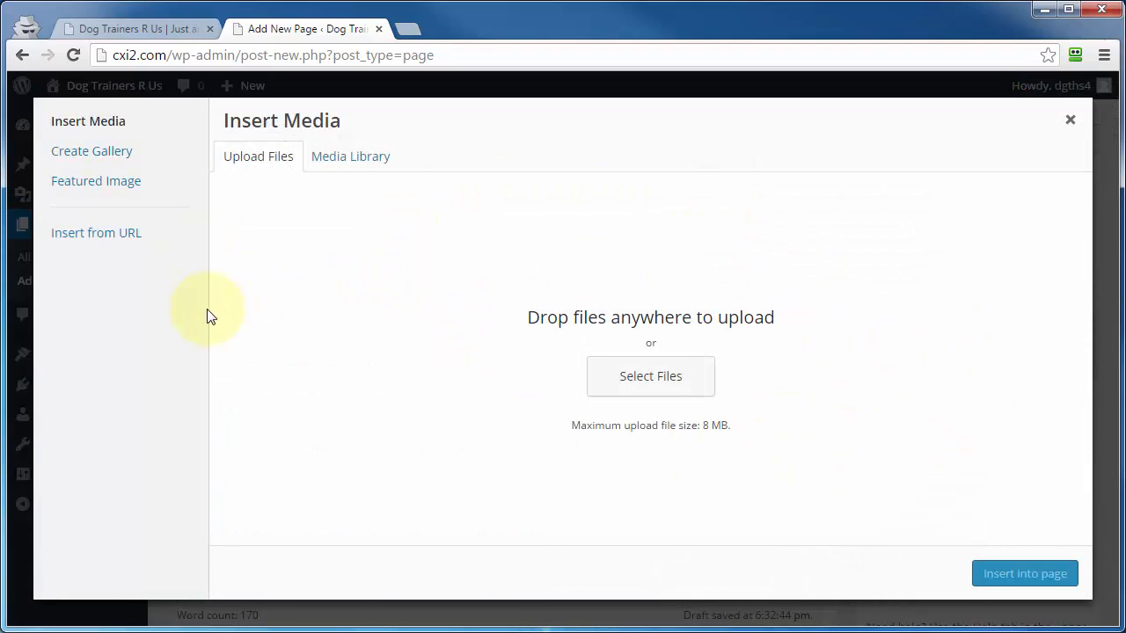
pyautogui.click(328, 160)
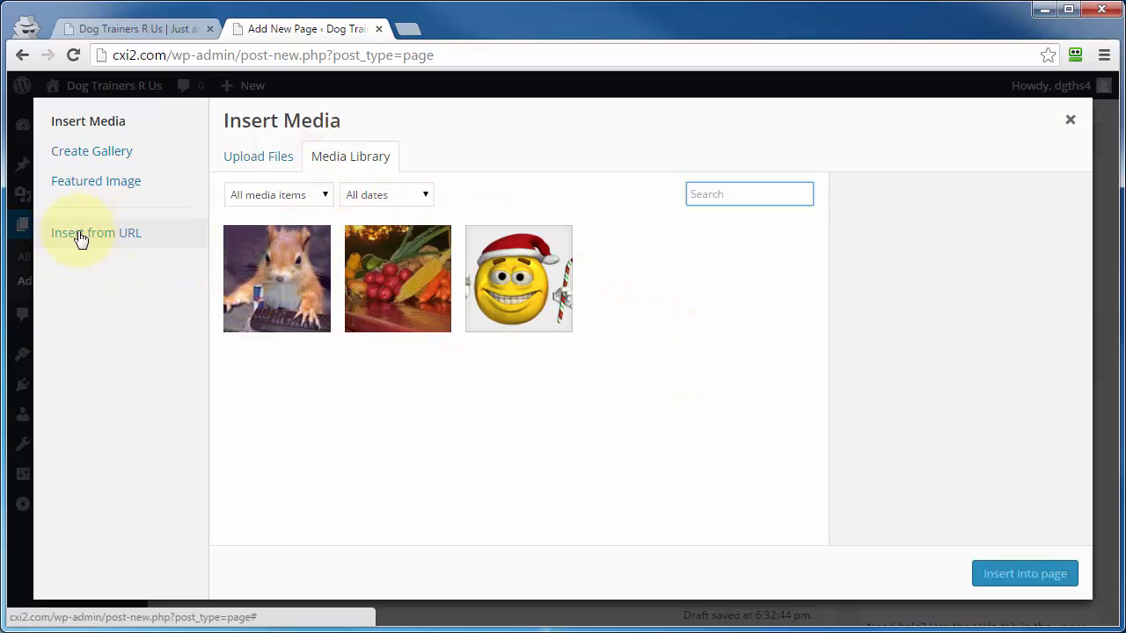
pyautogui.click(285, 281)
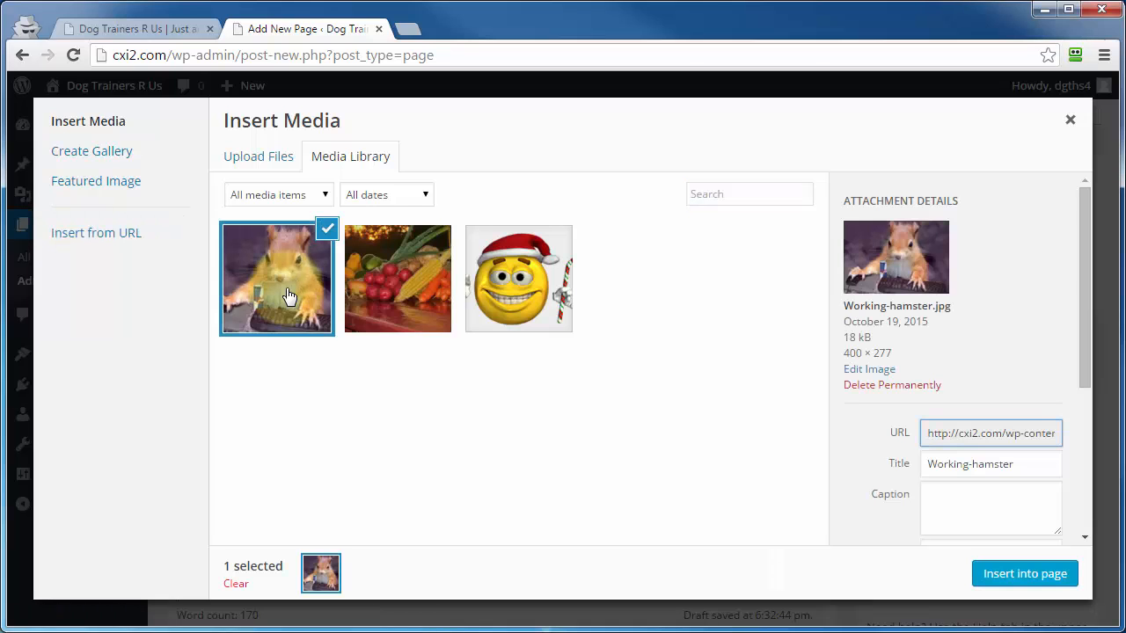
pyautogui.click(1013, 580)
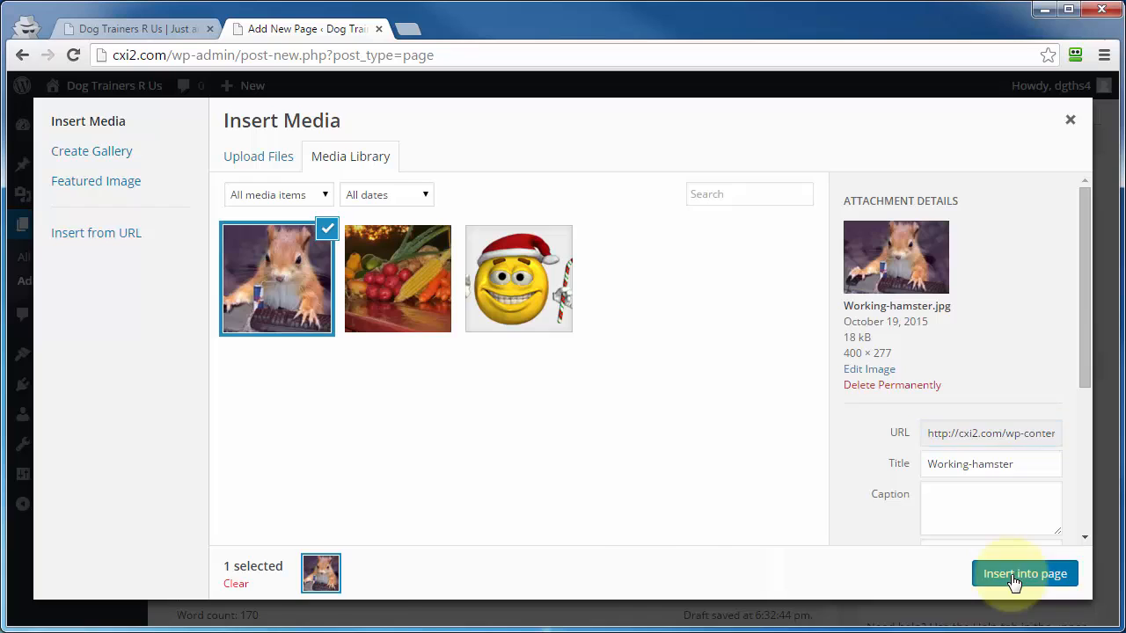
pyautogui.scroll(-1, 420, 504)
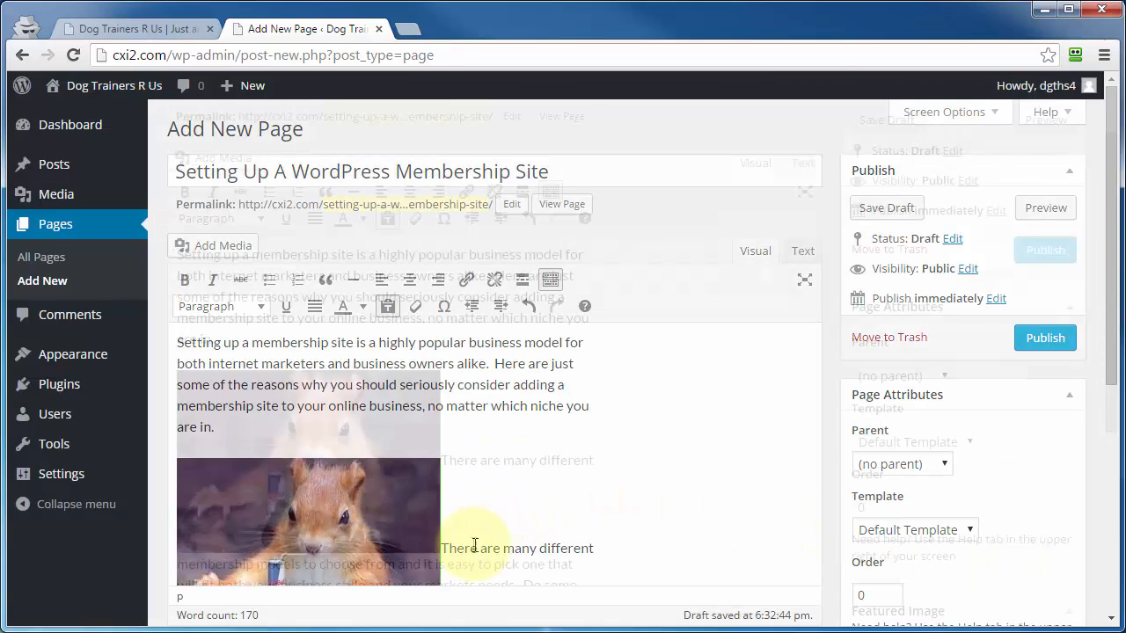
pyautogui.click(300, 428)
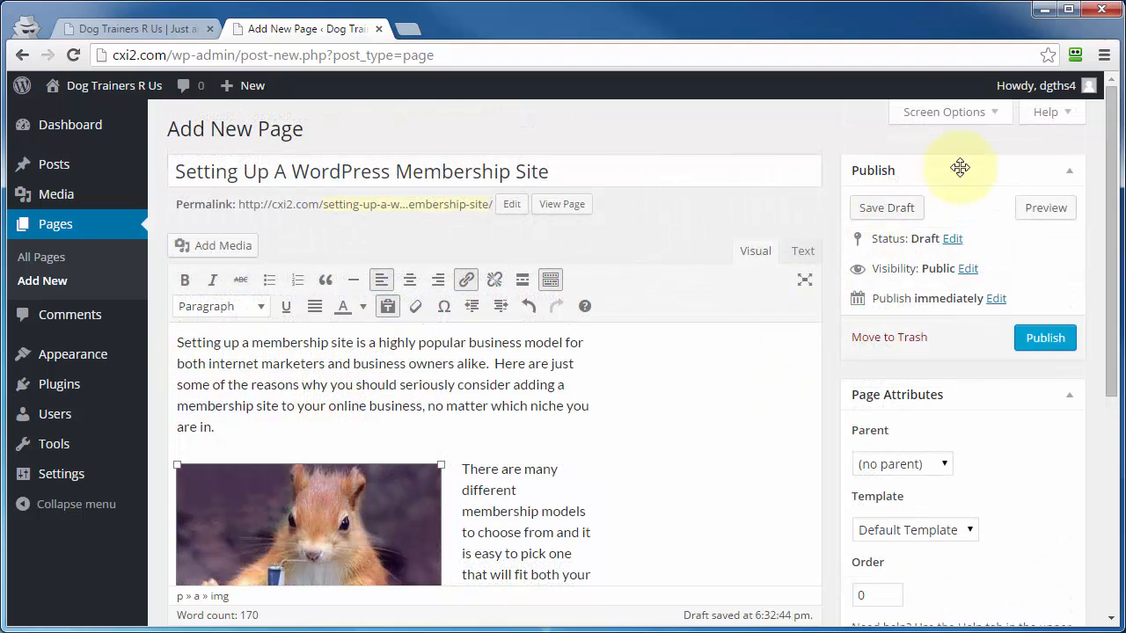
# - View the built-in help about pages and close it
pyautogui.click(1050, 113)
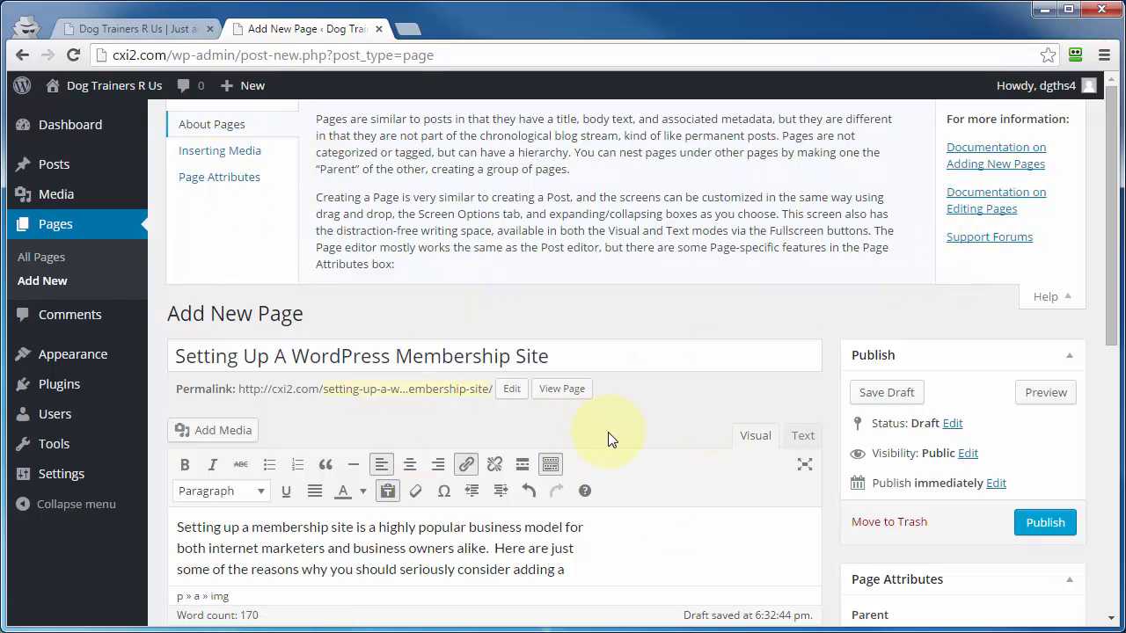
pyautogui.click(1046, 296)
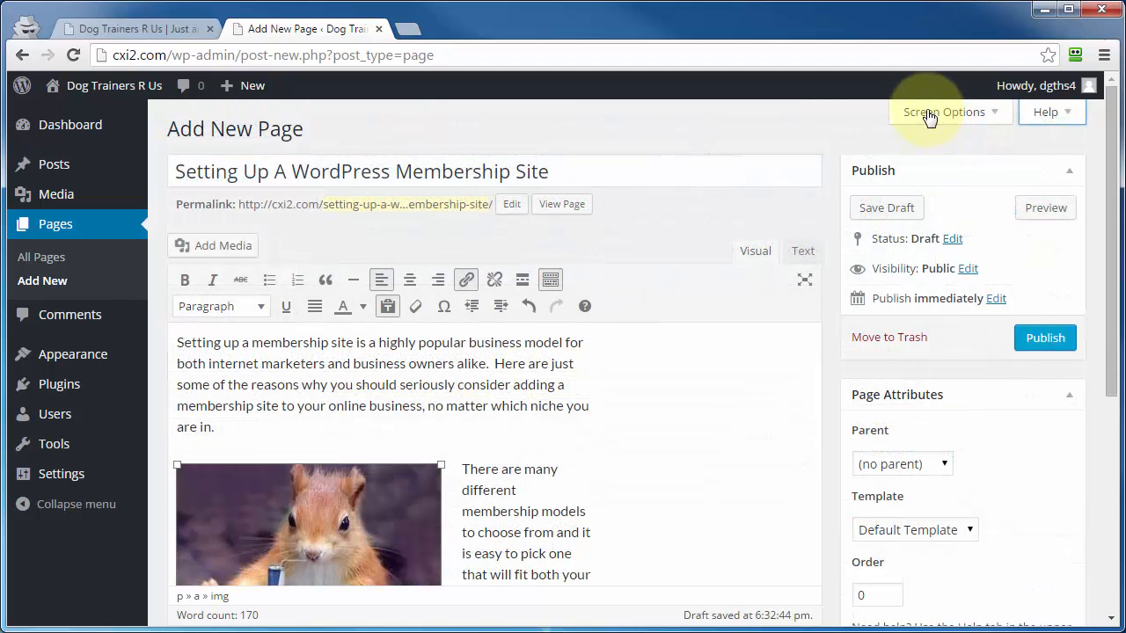
# - Show the Discussion box on the page editor through the screen options and check its comment and trackback settings
pyautogui.click(929, 117)
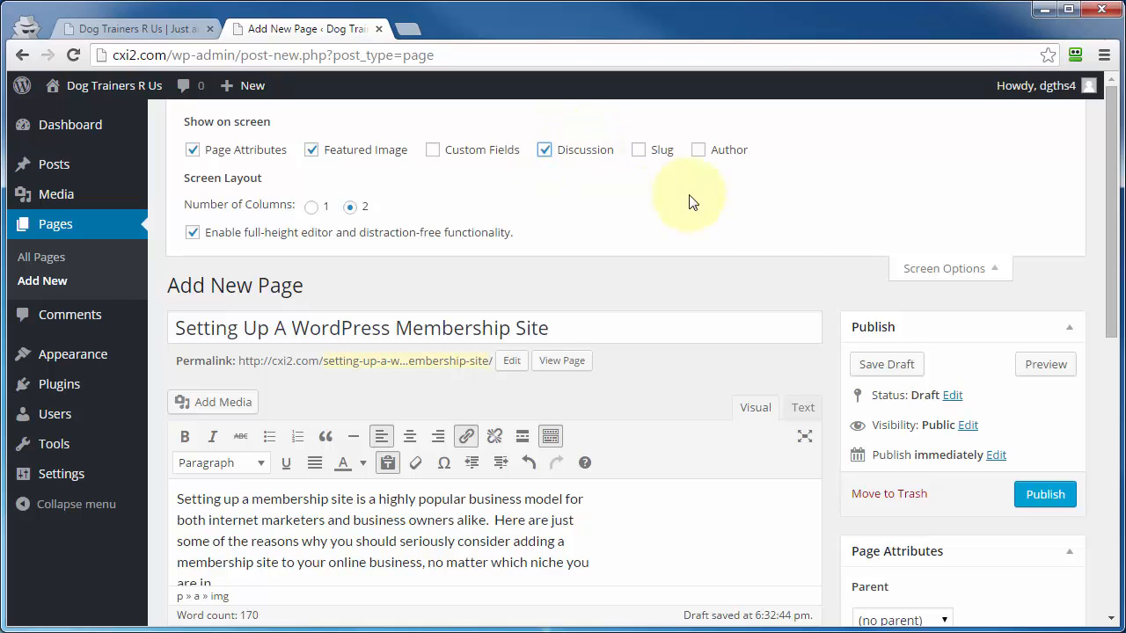
pyautogui.scroll(-10, 821, 422)
pyautogui.scroll(-1, 848, 471)
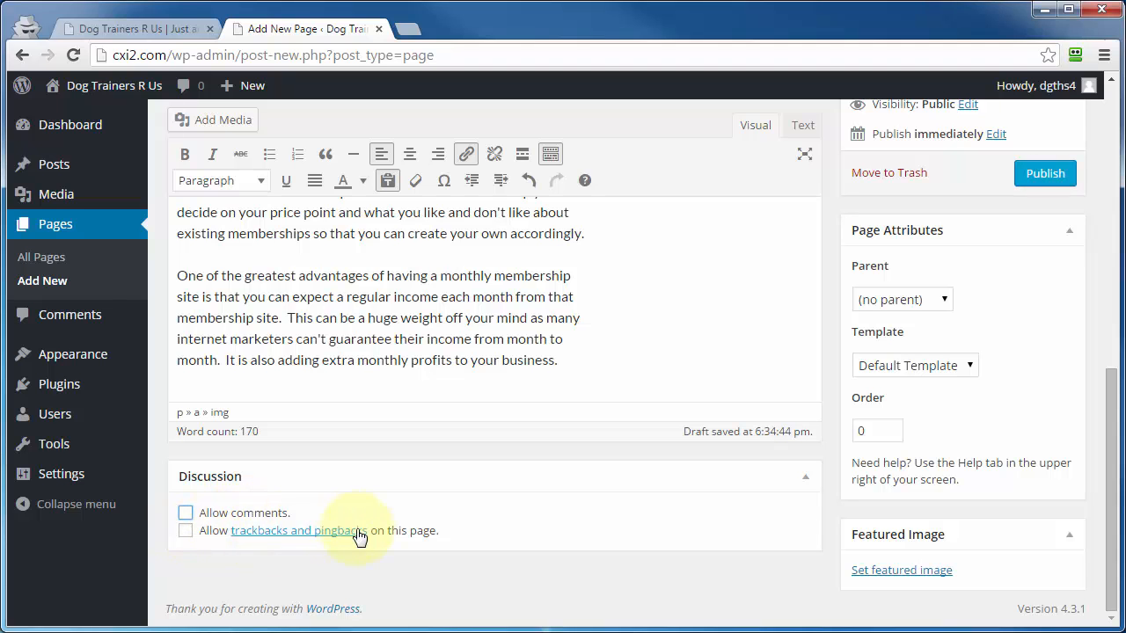
pyautogui.scroll(3, 835, 515)
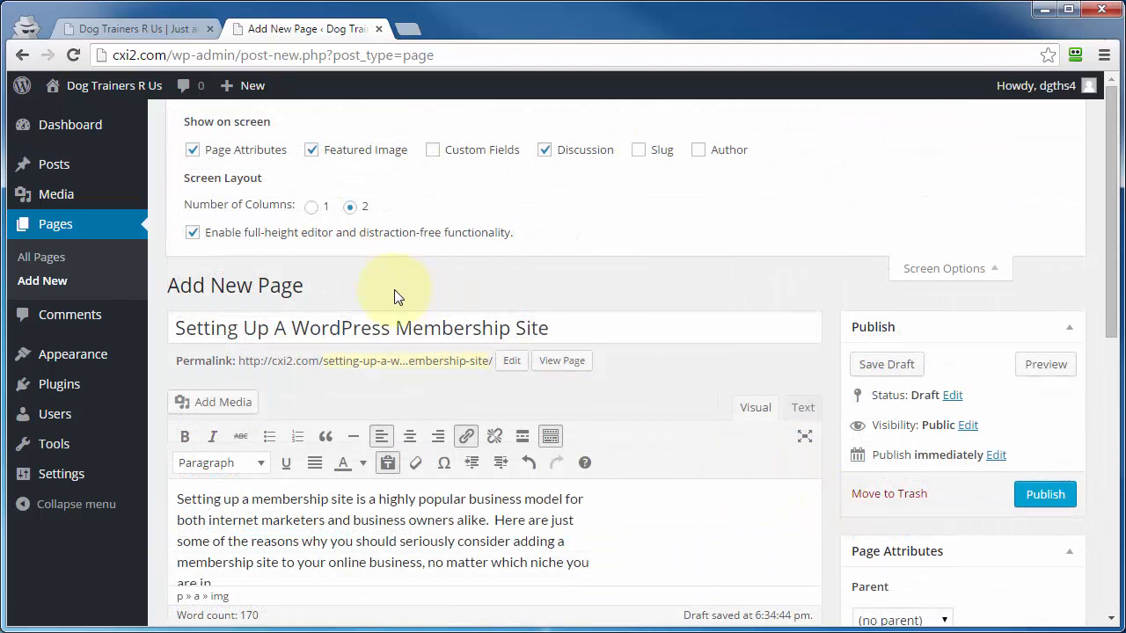
# - Try the one-column screen layout for the editor and restore two columns
pyautogui.click(311, 207)
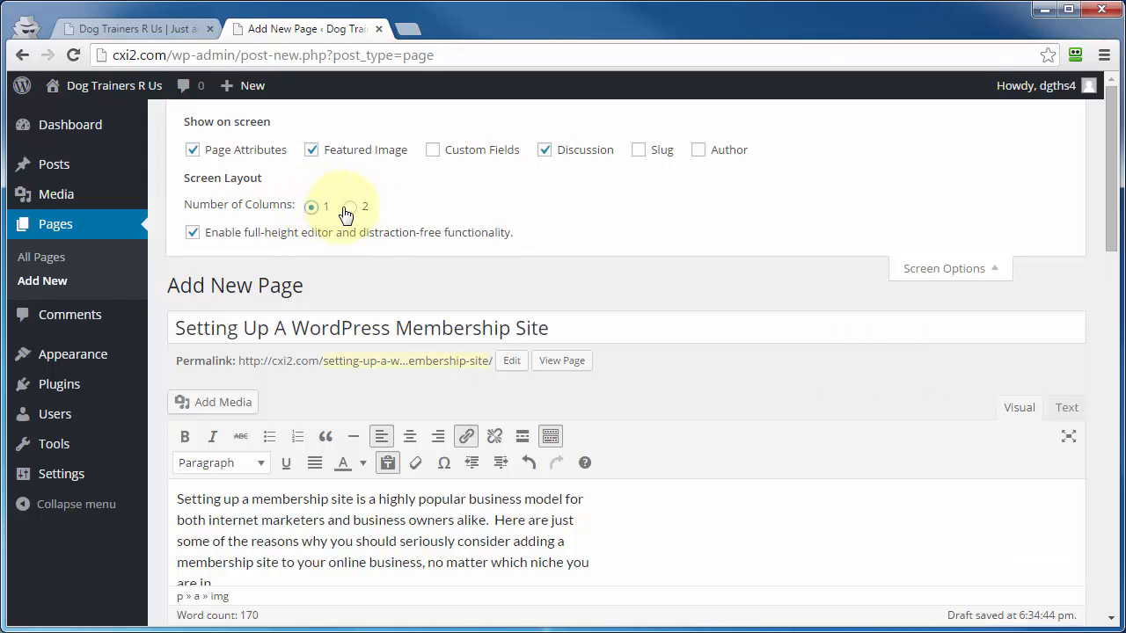
pyautogui.click(349, 208)
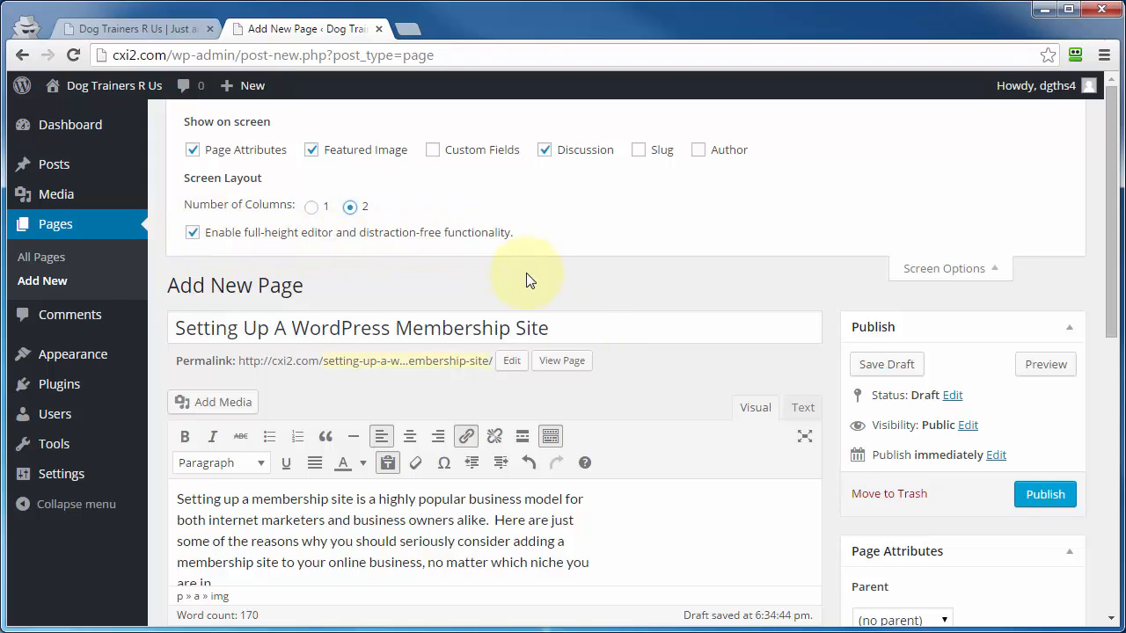
# - Try the editor without full-height and distraction-free functionality, compare how the body area scrolls, and enable the option again
pyautogui.scroll(-2, 827, 524)
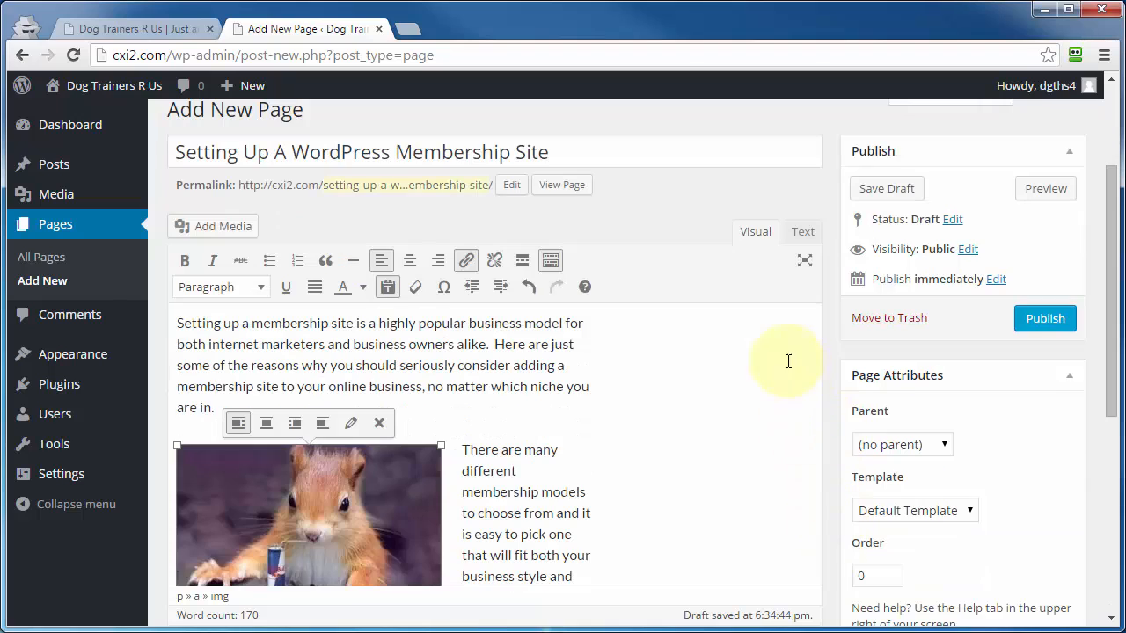
pyautogui.scroll(-2, 829, 435)
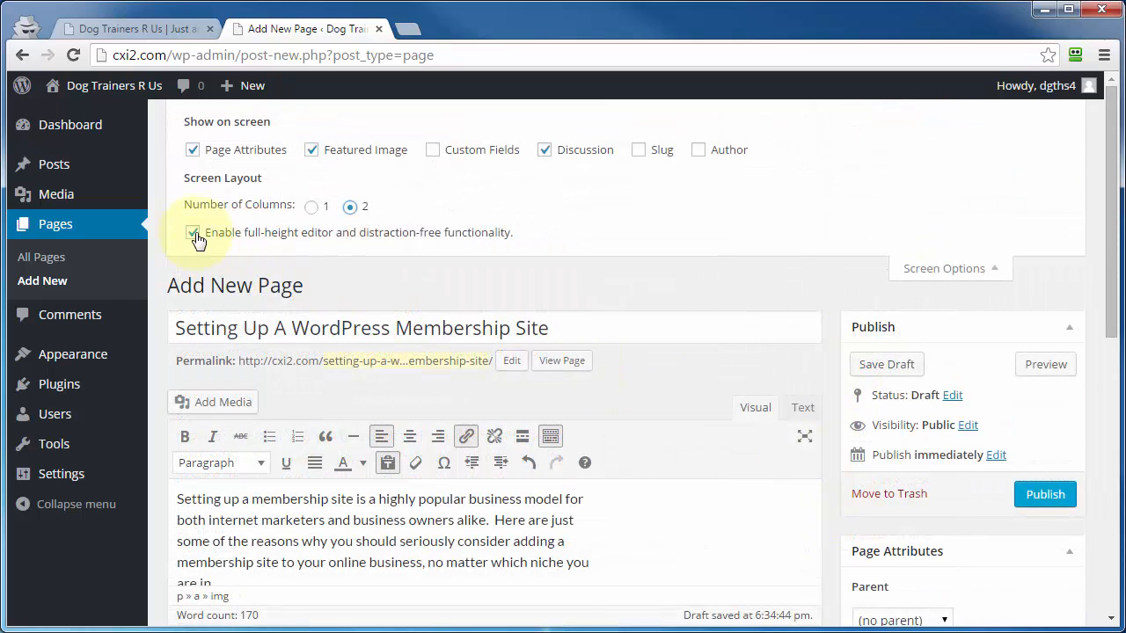
pyautogui.click(193, 233)
pyautogui.scroll(-2, 824, 414)
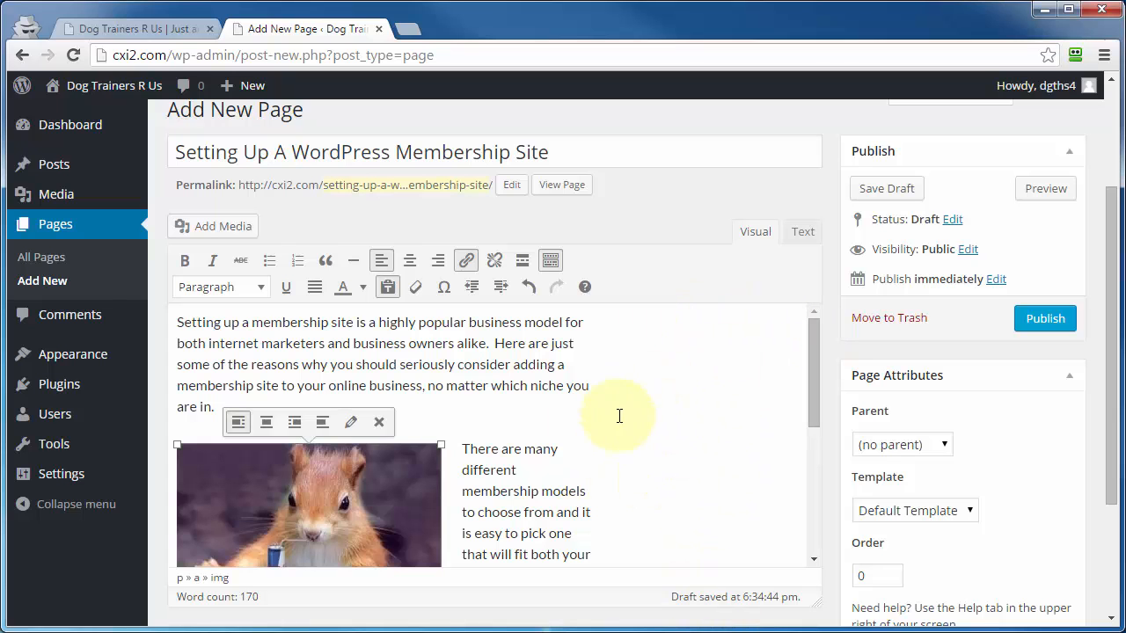
pyautogui.moveTo(807, 406); pyautogui.dragTo(810, 311)
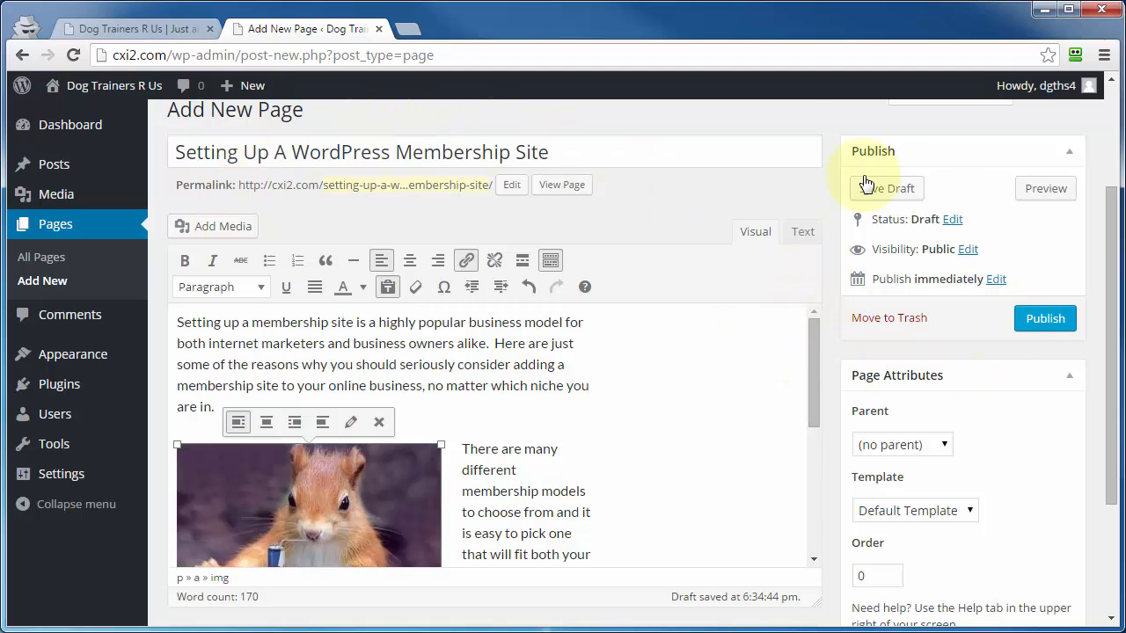
pyautogui.scroll(-1, 857, 478)
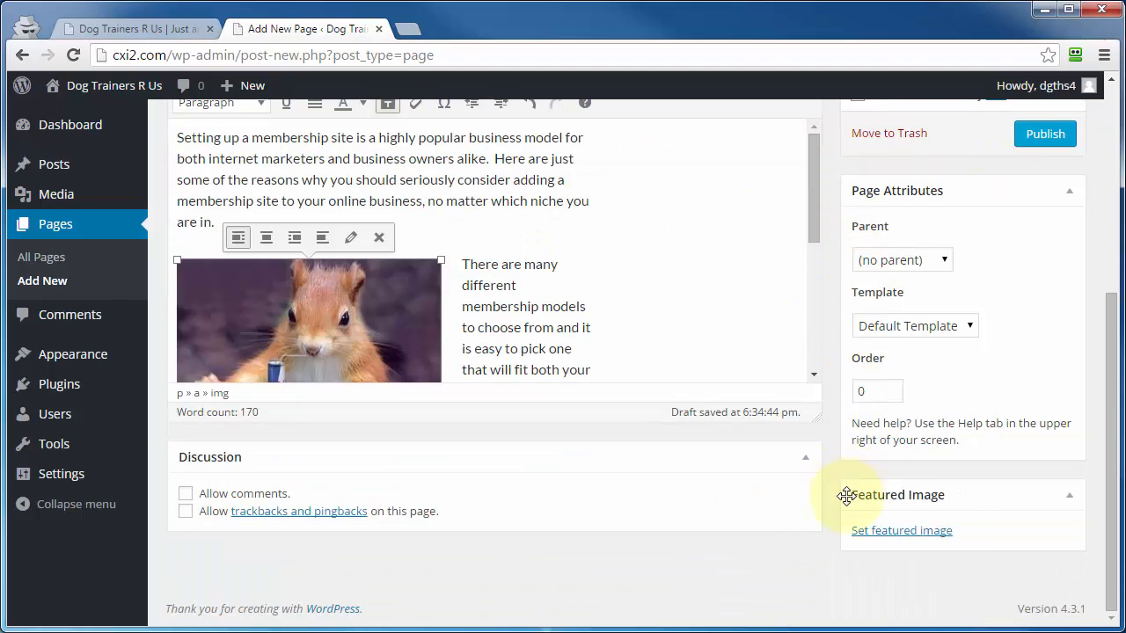
pyautogui.scroll(3, 842, 526)
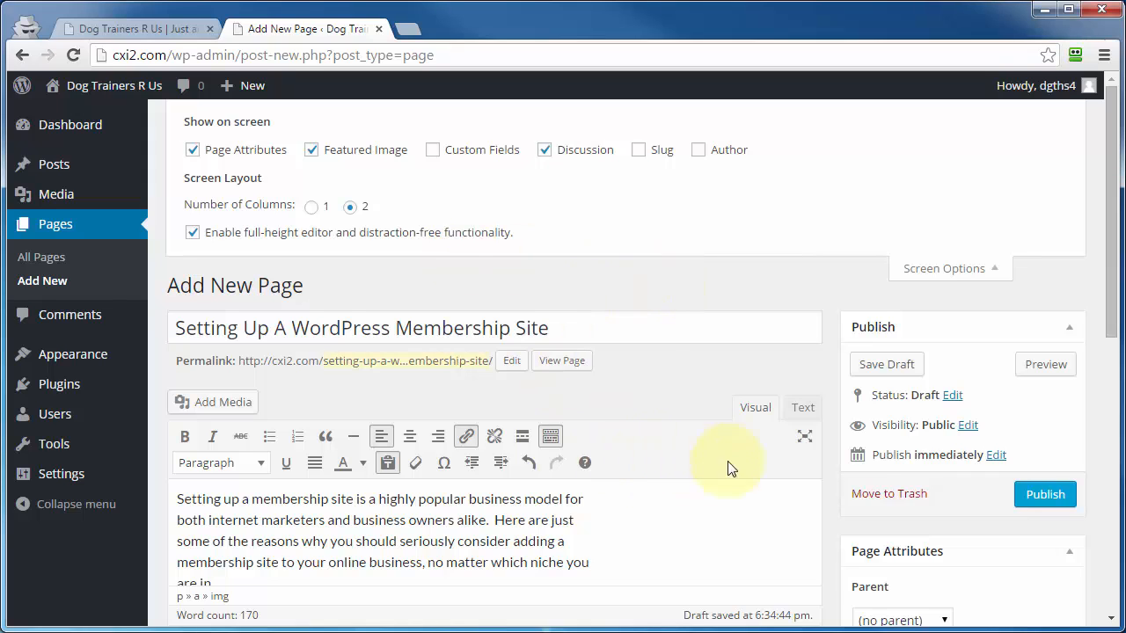
# - Add a blank line between the first paragraph and the squirrel image in distraction-free writing mode, and close the screen options
pyautogui.click(805, 438)
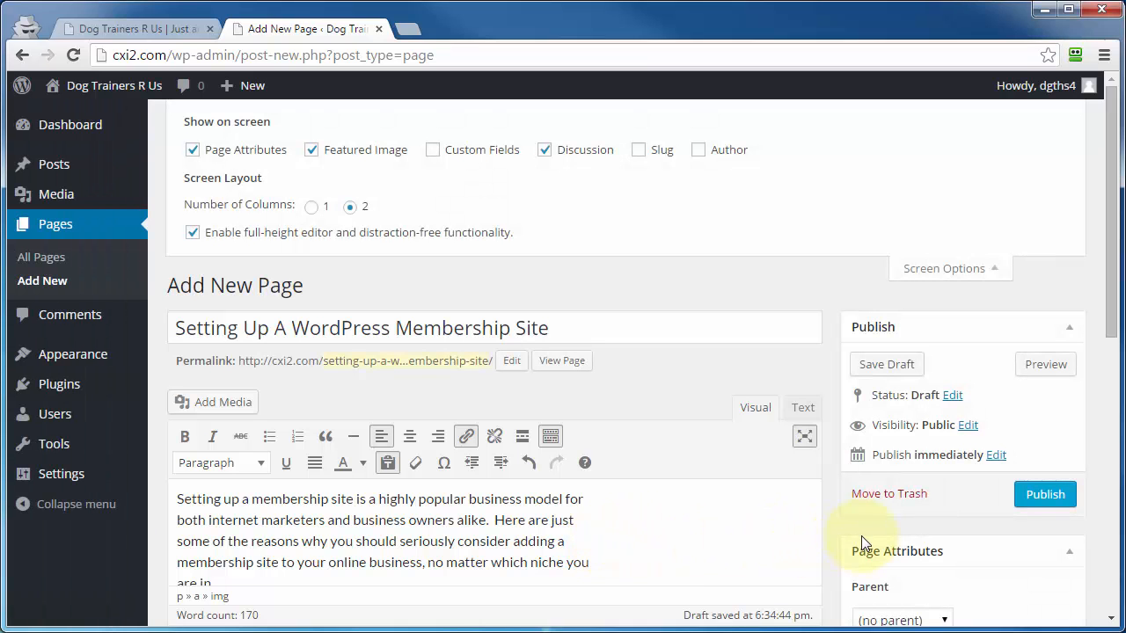
pyautogui.scroll(-3, 861, 536)
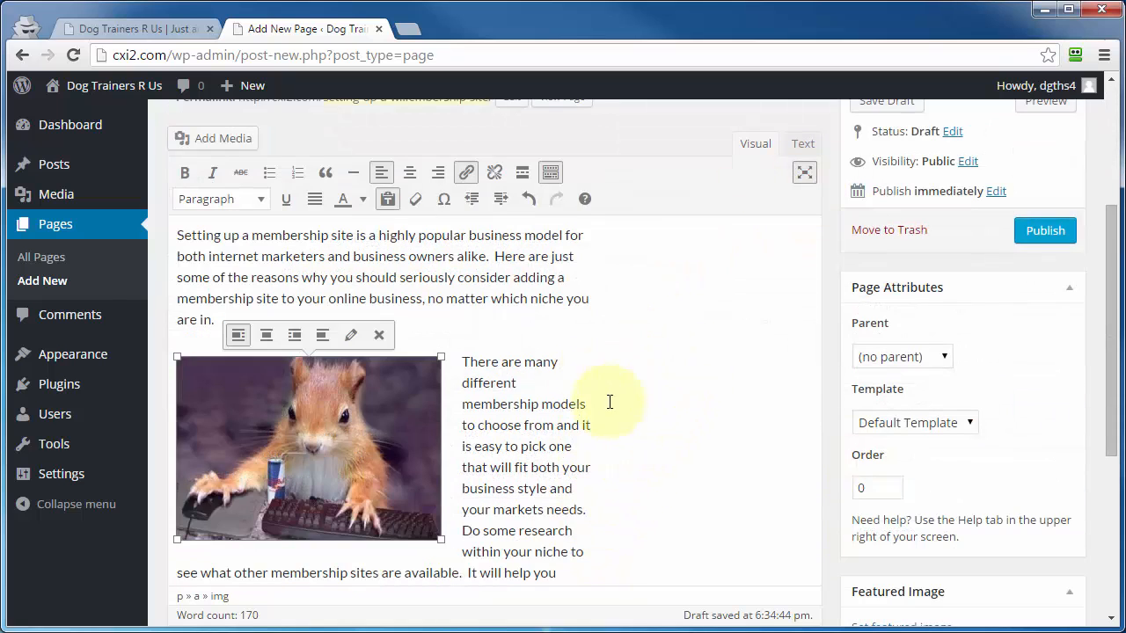
pyautogui.click(500, 330)
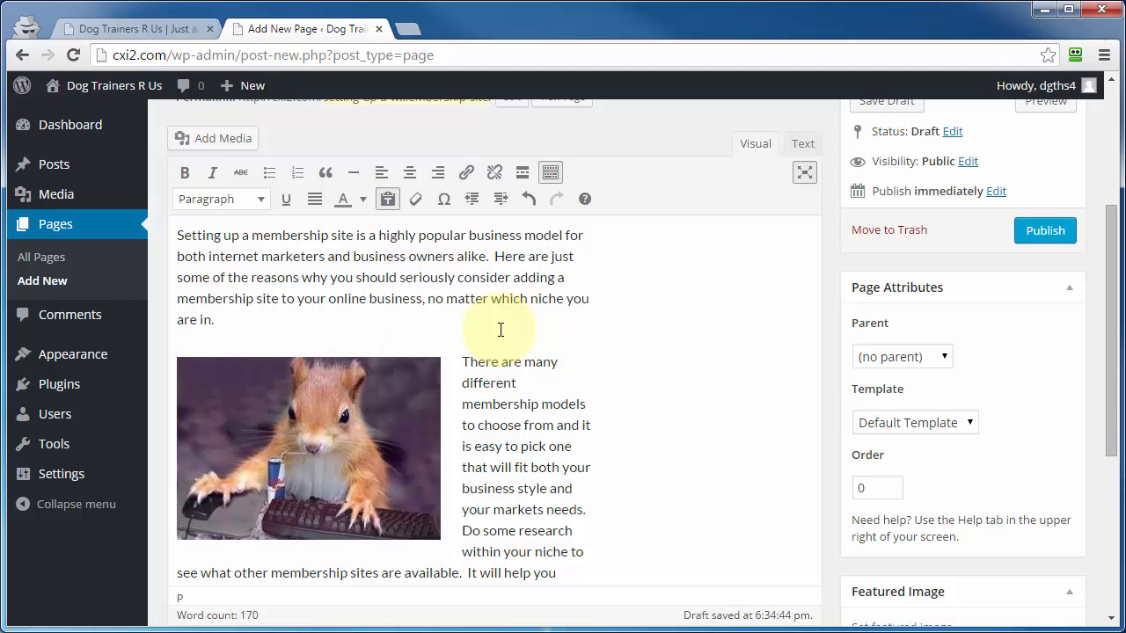
pyautogui.press('Return')
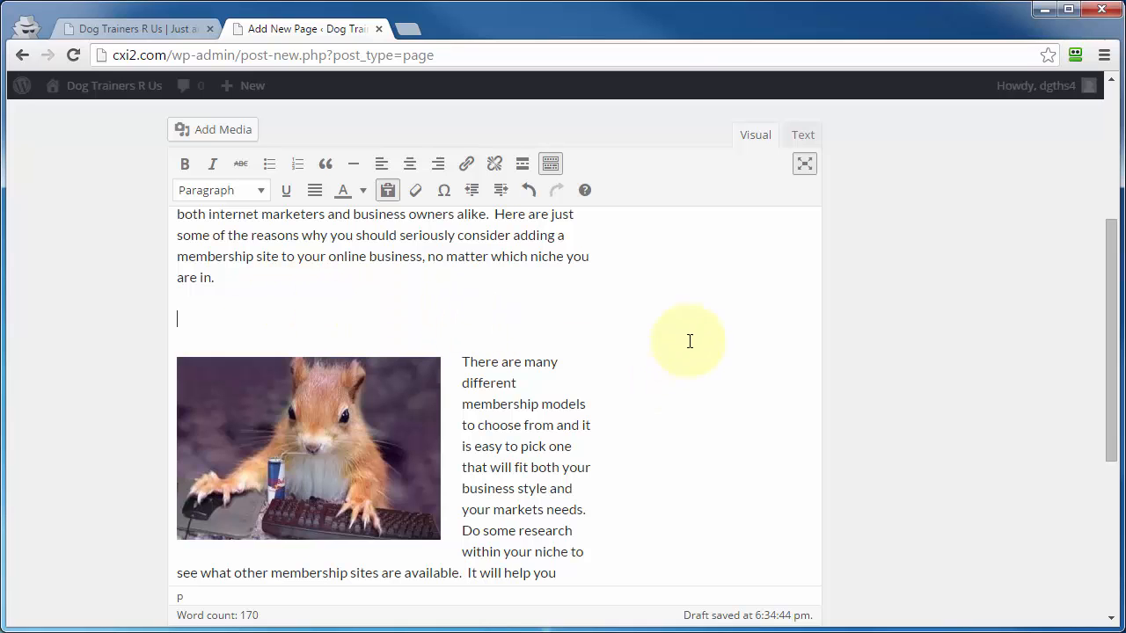
pyautogui.click(804, 164)
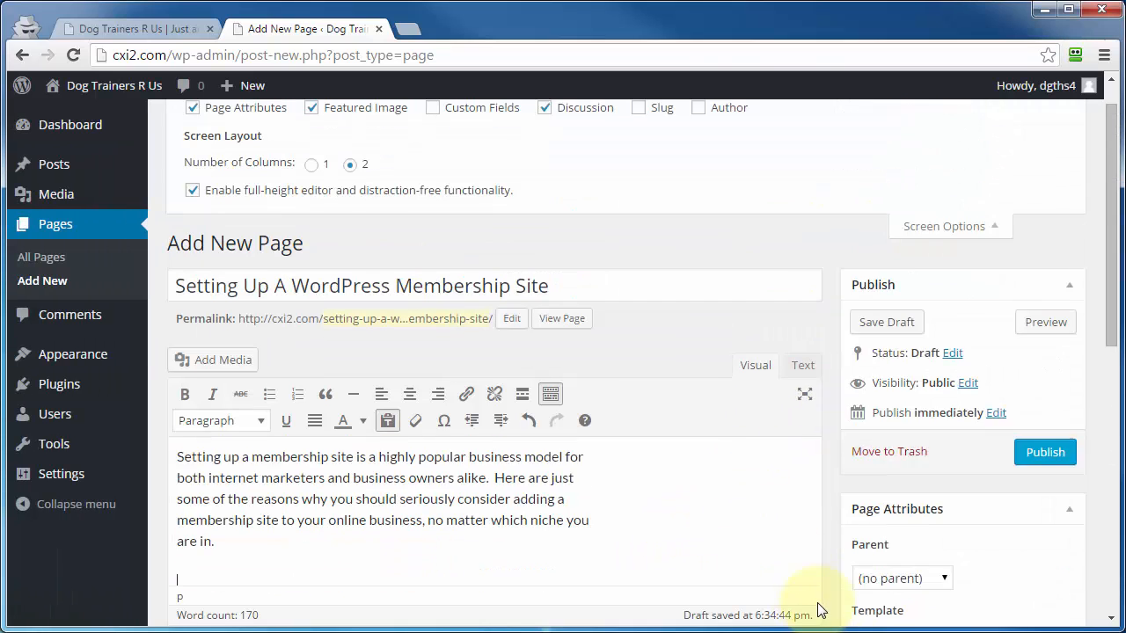
pyautogui.click(955, 270)
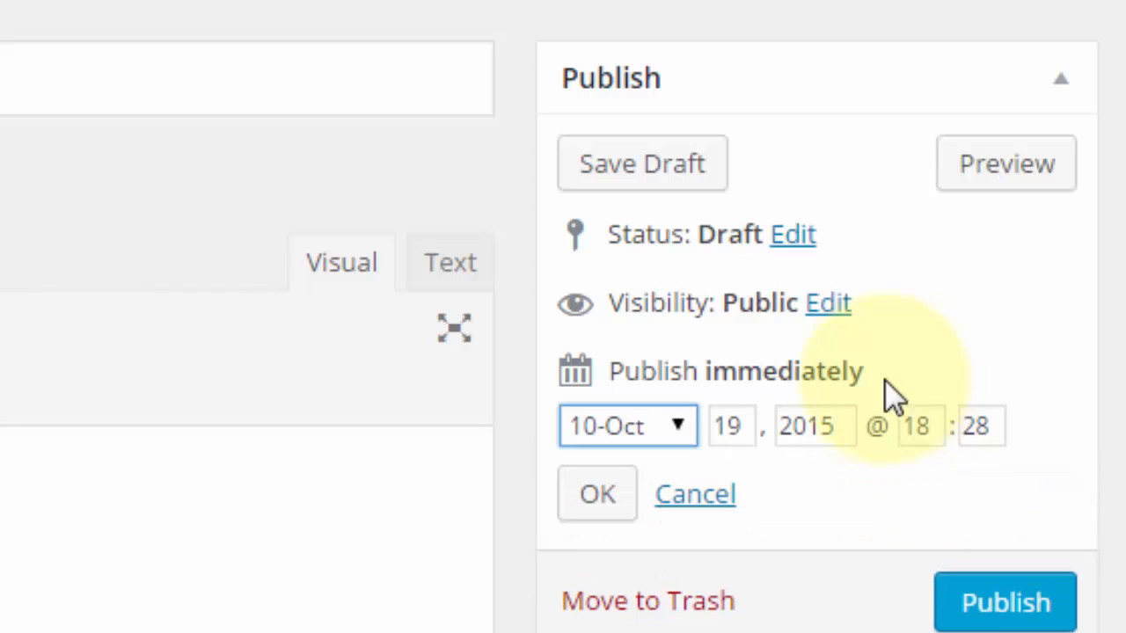
# - Set the page's publish day to October 20, 2015, keeping the time at 18:28
pyautogui.doubleClick(720, 425)
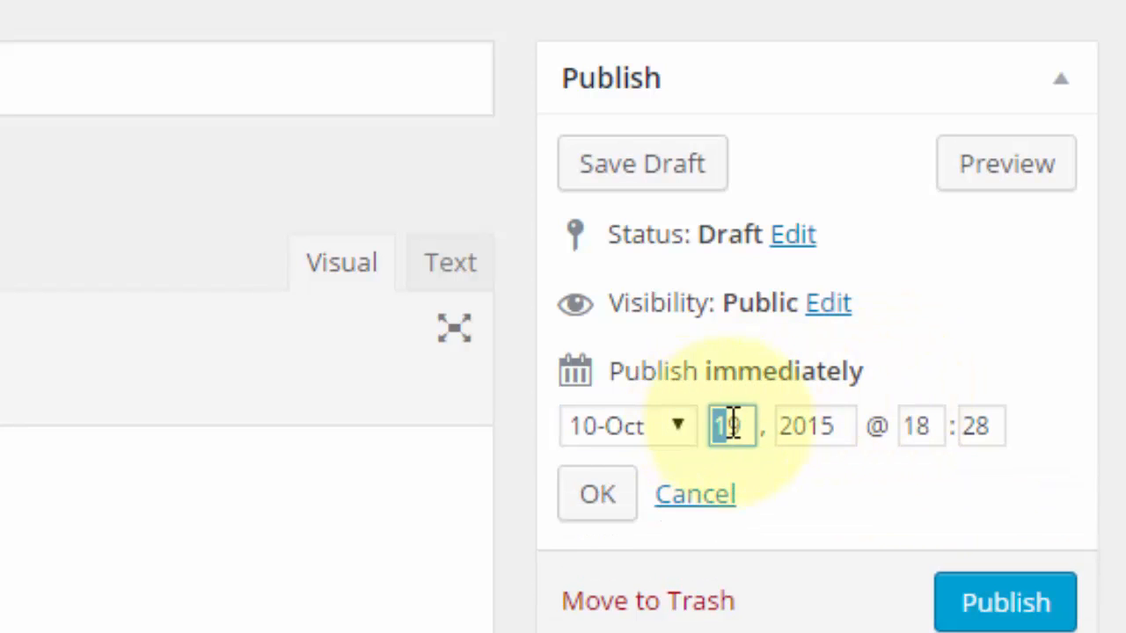
pyautogui.write('20')
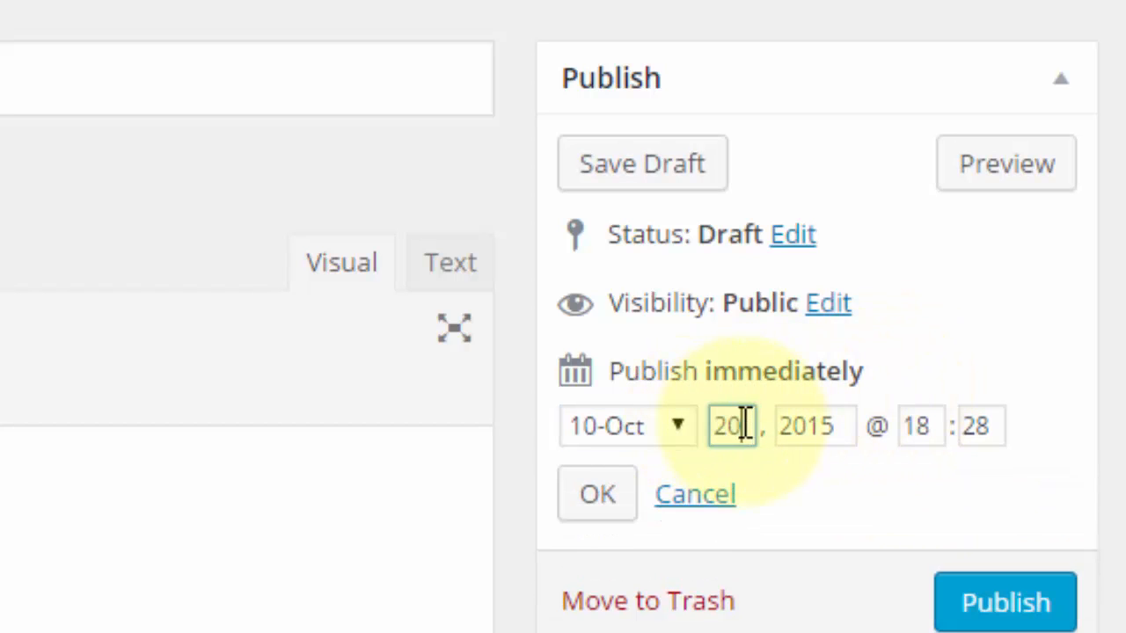
pyautogui.click(593, 509)
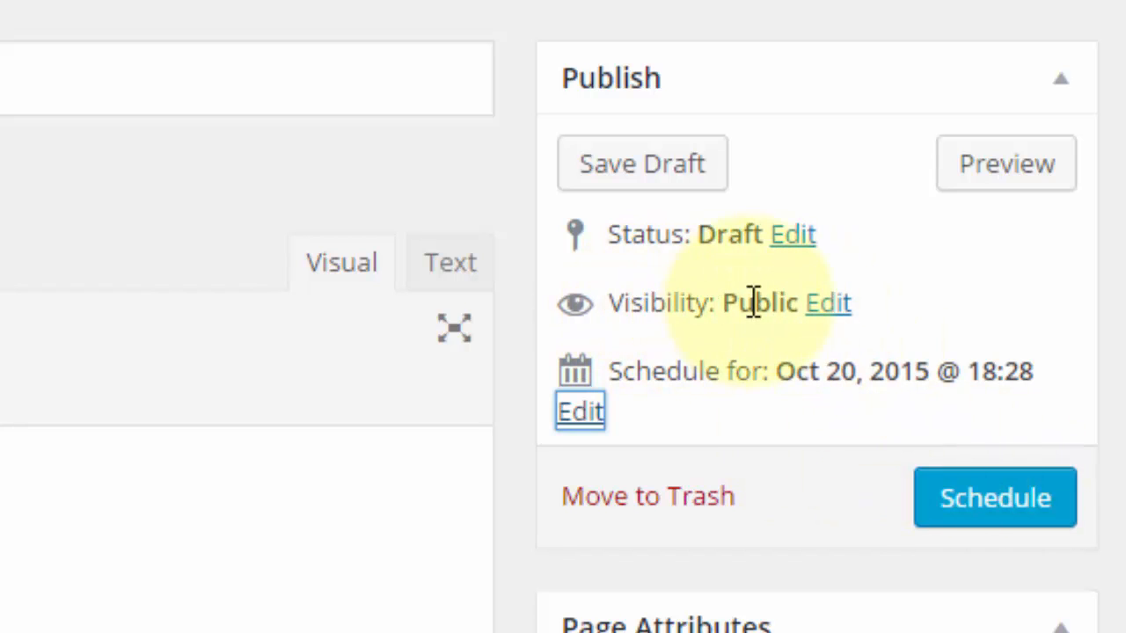
# - Try Private visibility for the page, select Public again, and cancel the visibility edit
pyautogui.click(827, 321)
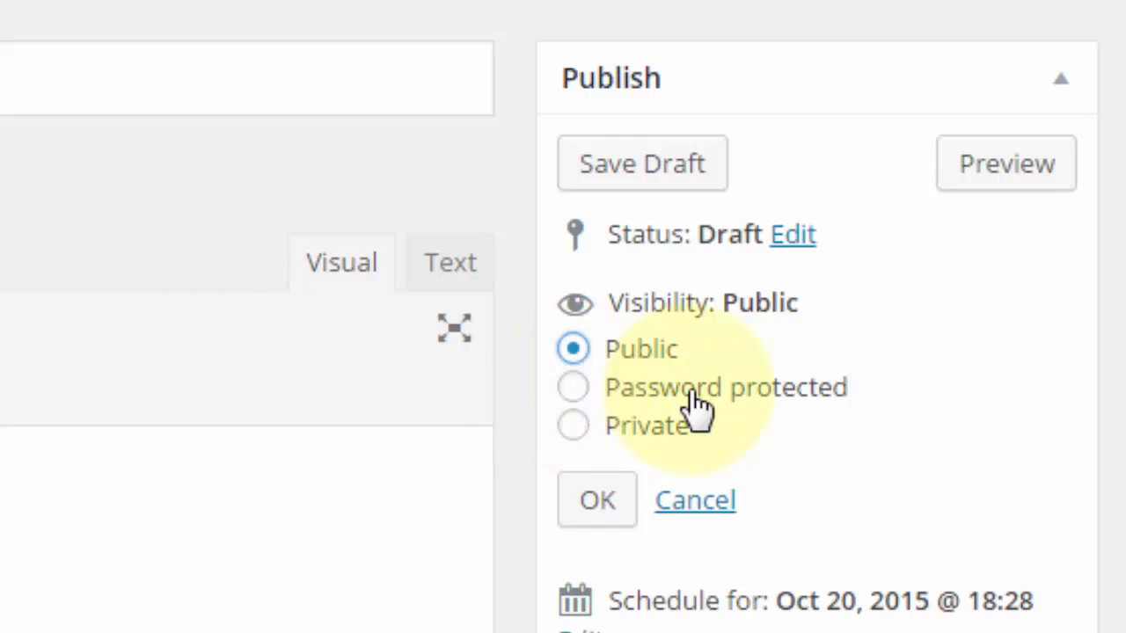
pyautogui.click(575, 429)
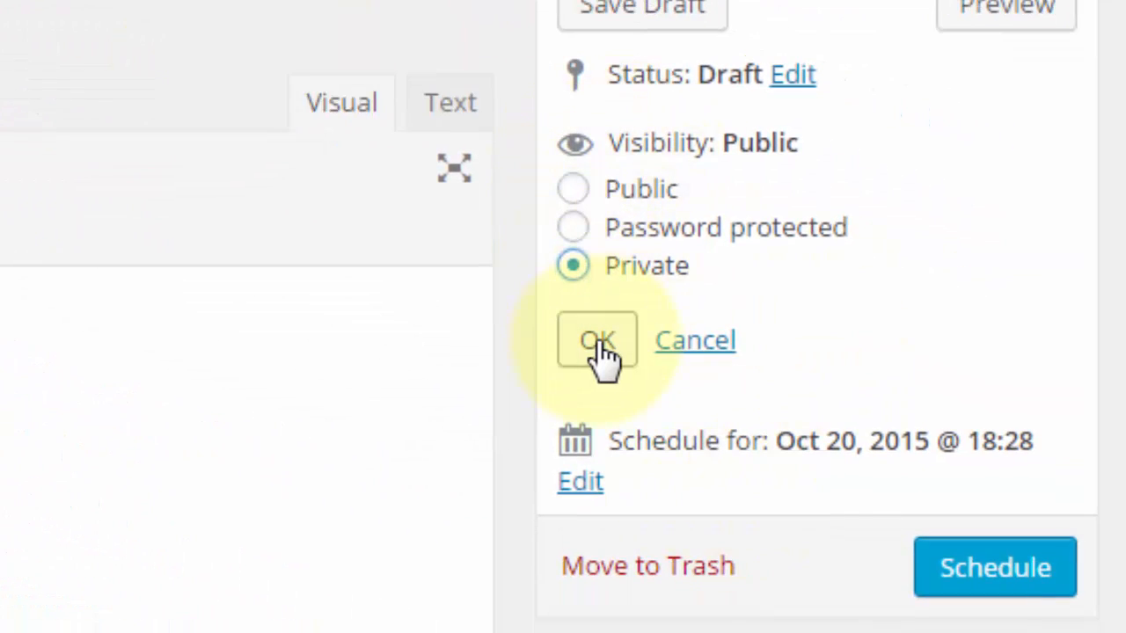
pyautogui.click(573, 190)
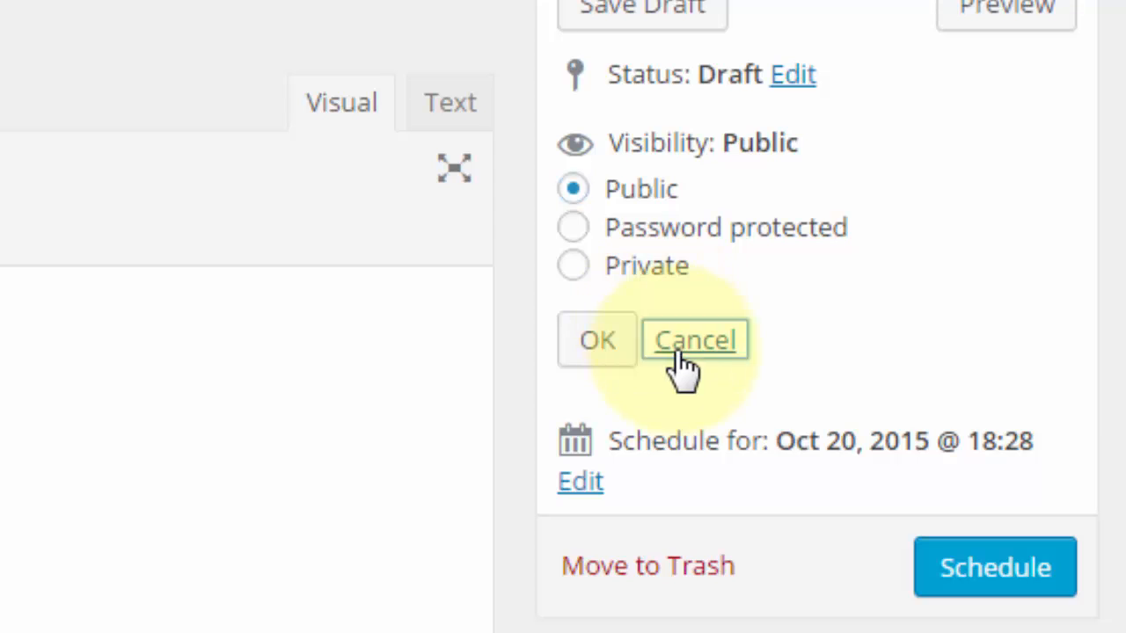
pyautogui.click(677, 347)
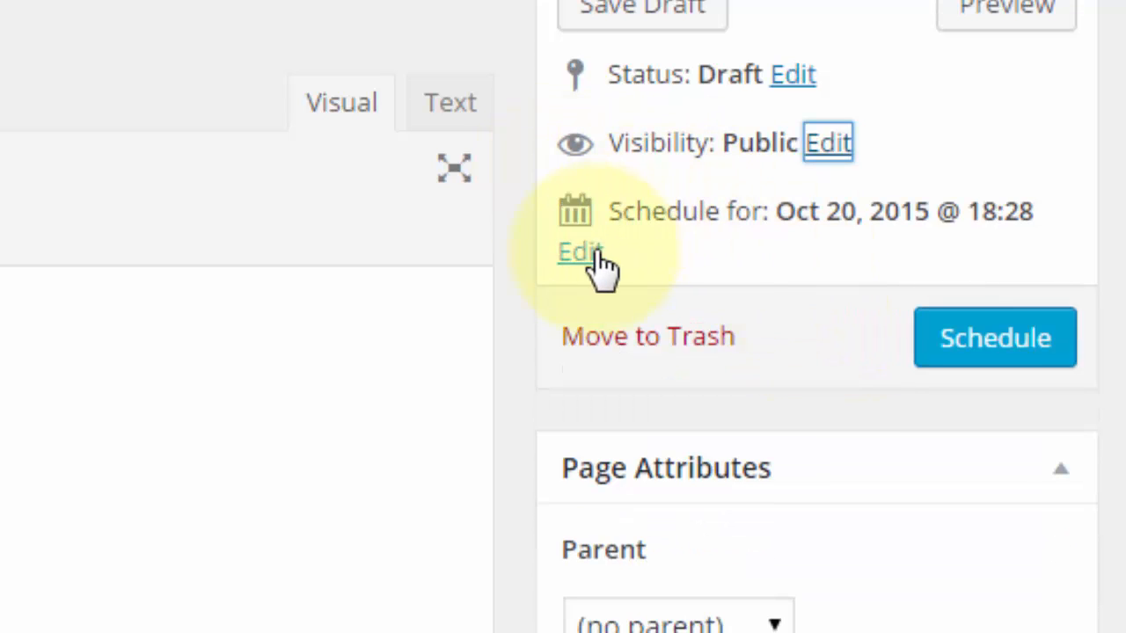
# - Set the scheduled publish day back to October 19 so the page publishes immediately
pyautogui.click(591, 253)
pyautogui.doubleClick(721, 269)
pyautogui.write('19')
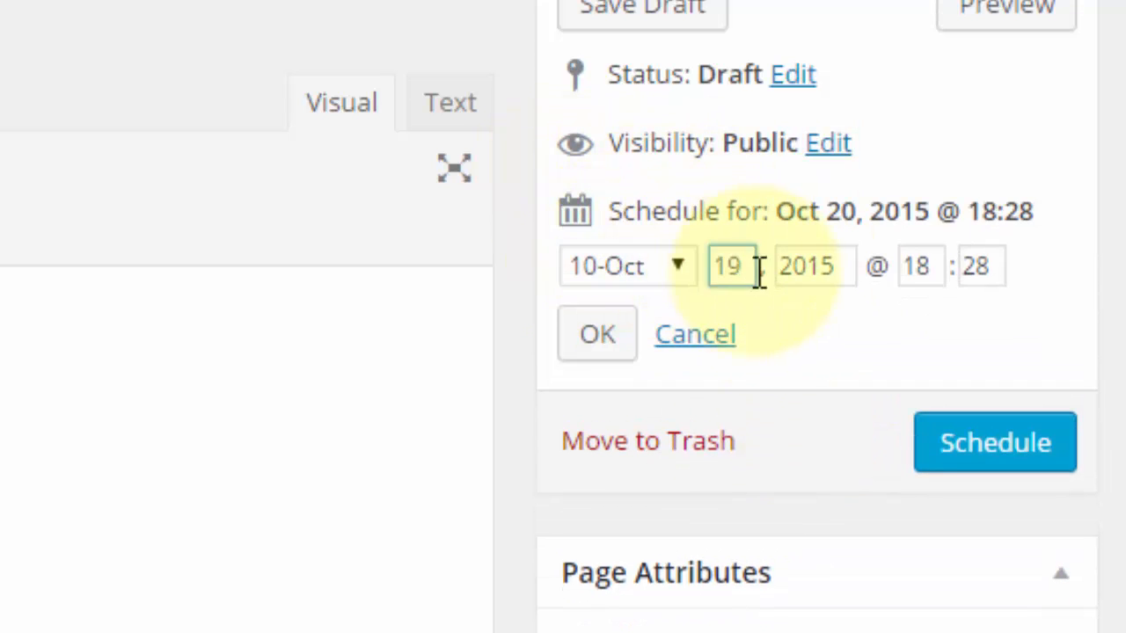
pyautogui.click(588, 345)
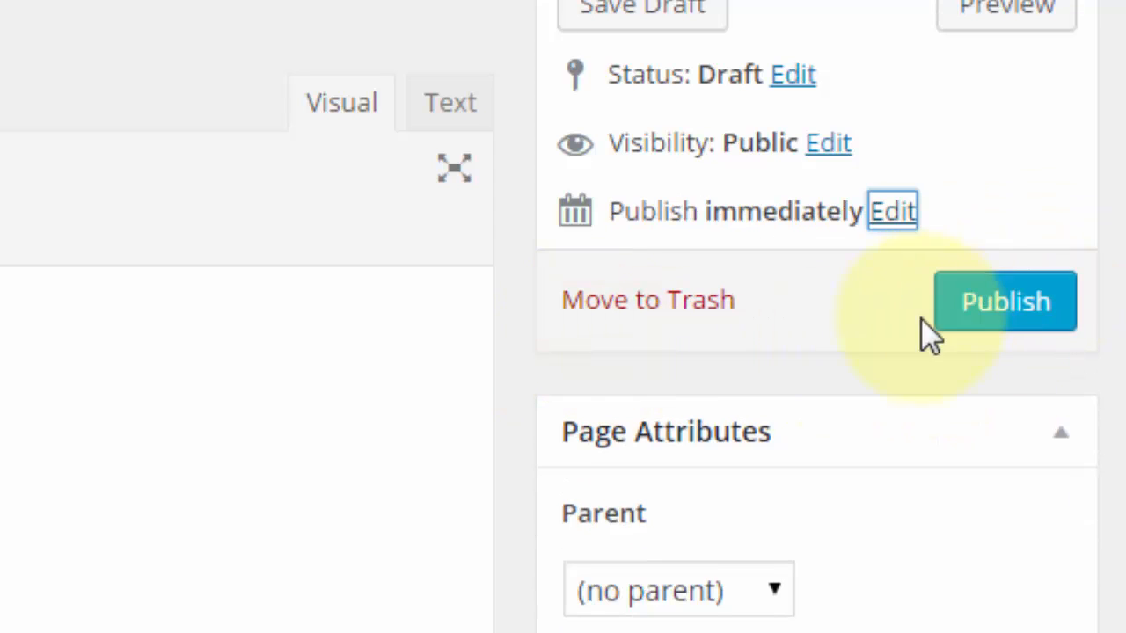
# - View the available page templates in the page attributes and keep Default Template
pyautogui.scroll(-4, 942, 479)
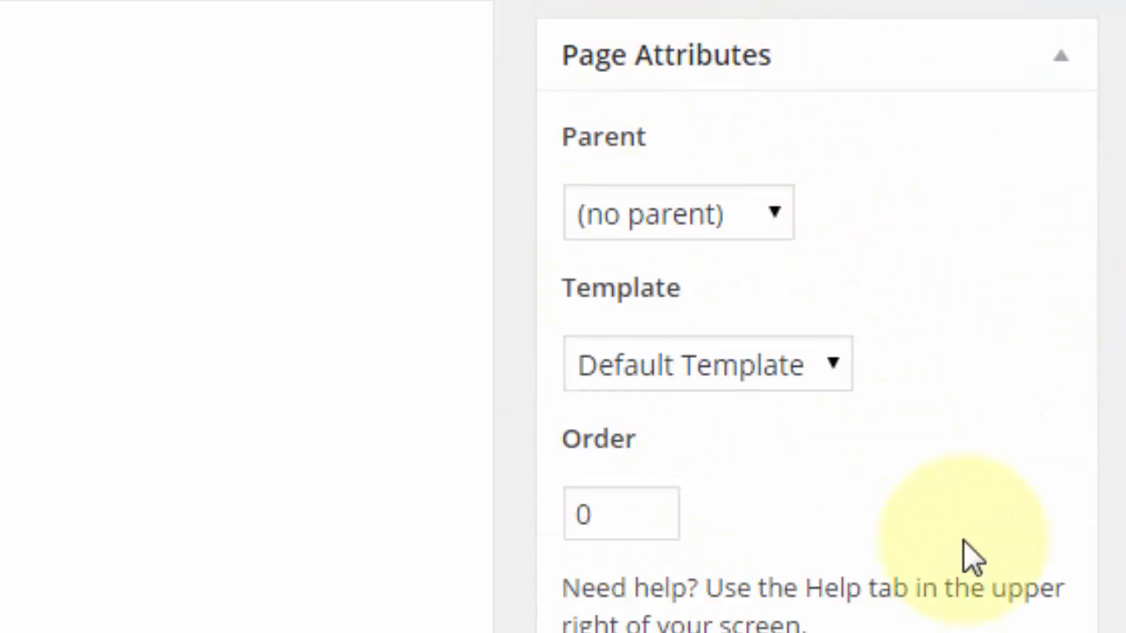
pyautogui.click(623, 375)
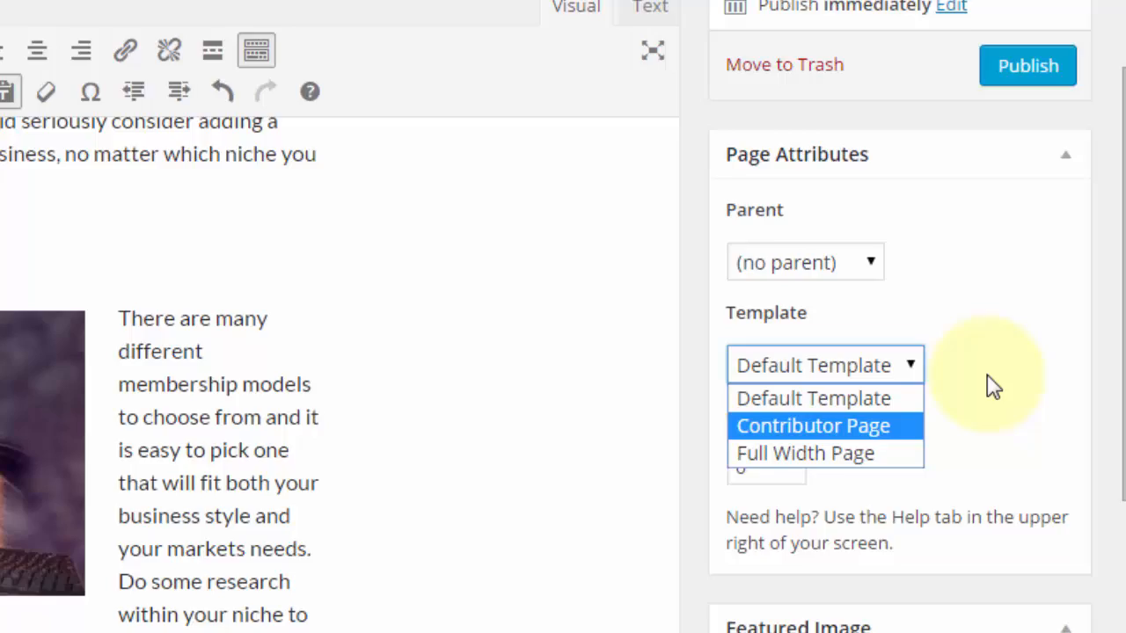
pyautogui.click(955, 390)
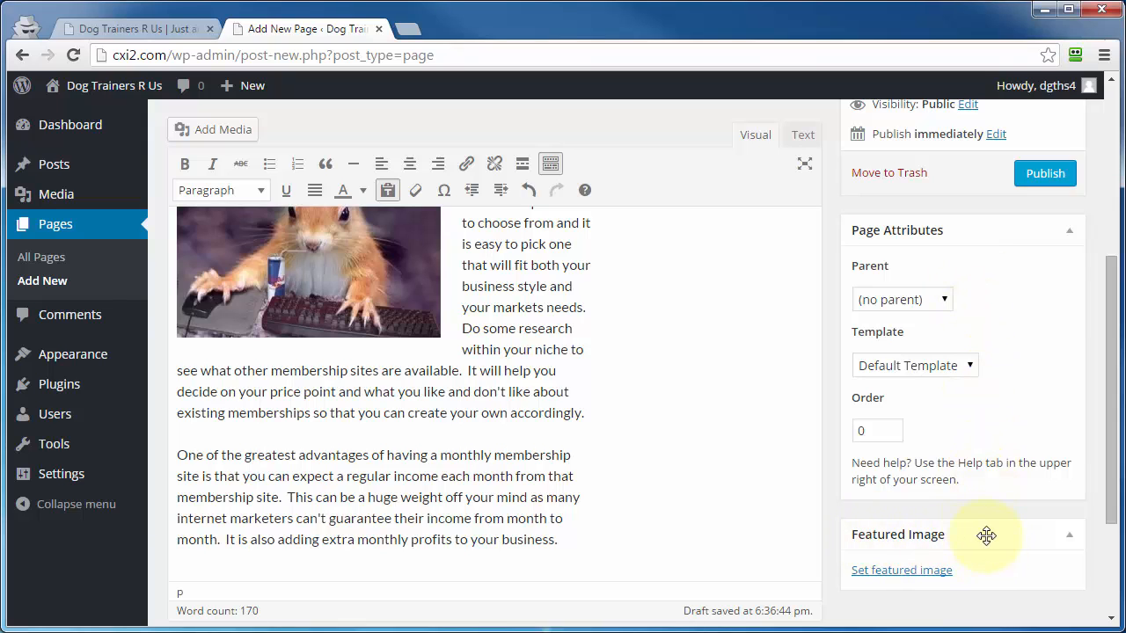
# - Move the Featured Image box above the Page Attributes box and publish the page
pyautogui.moveTo(986, 536); pyautogui.dragTo(897, 275)
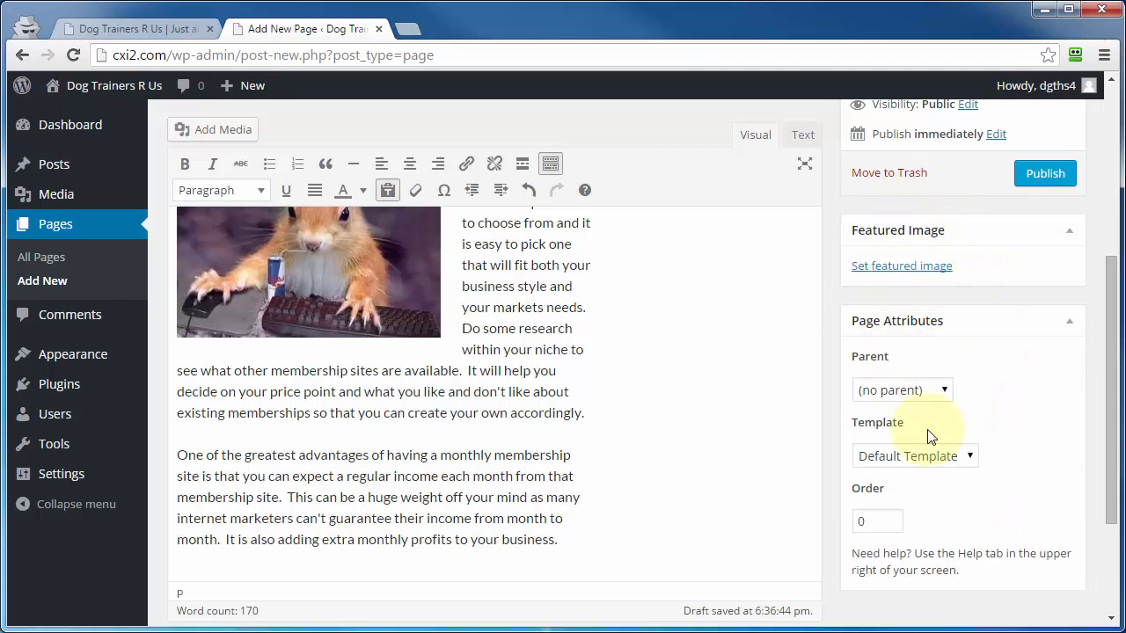
pyautogui.scroll(5, 754, 377)
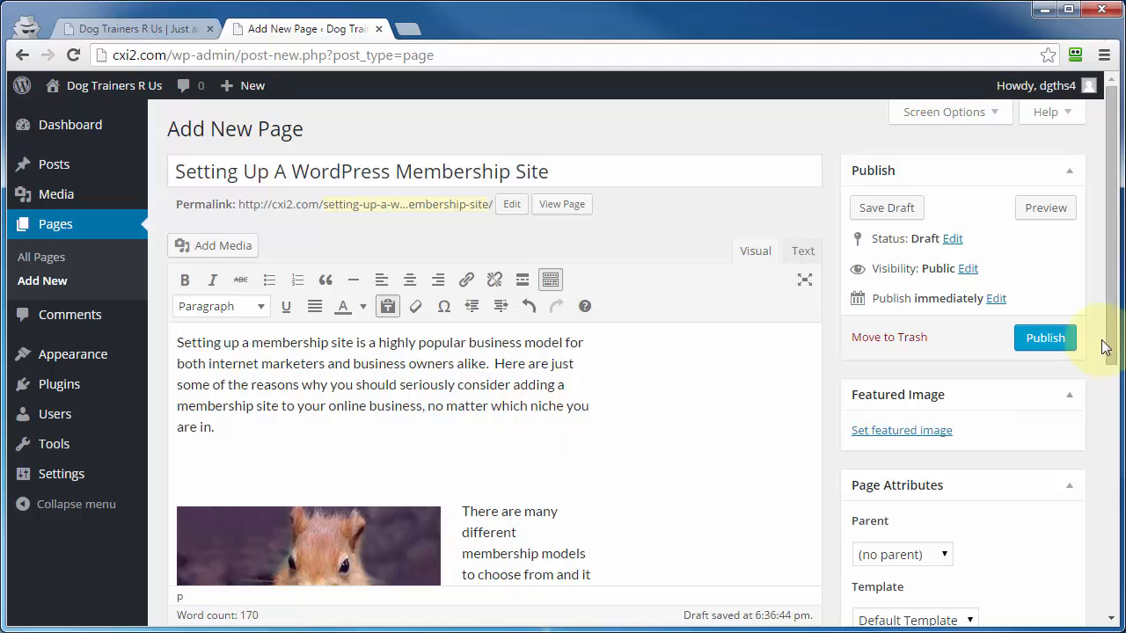
pyautogui.click(1041, 341)
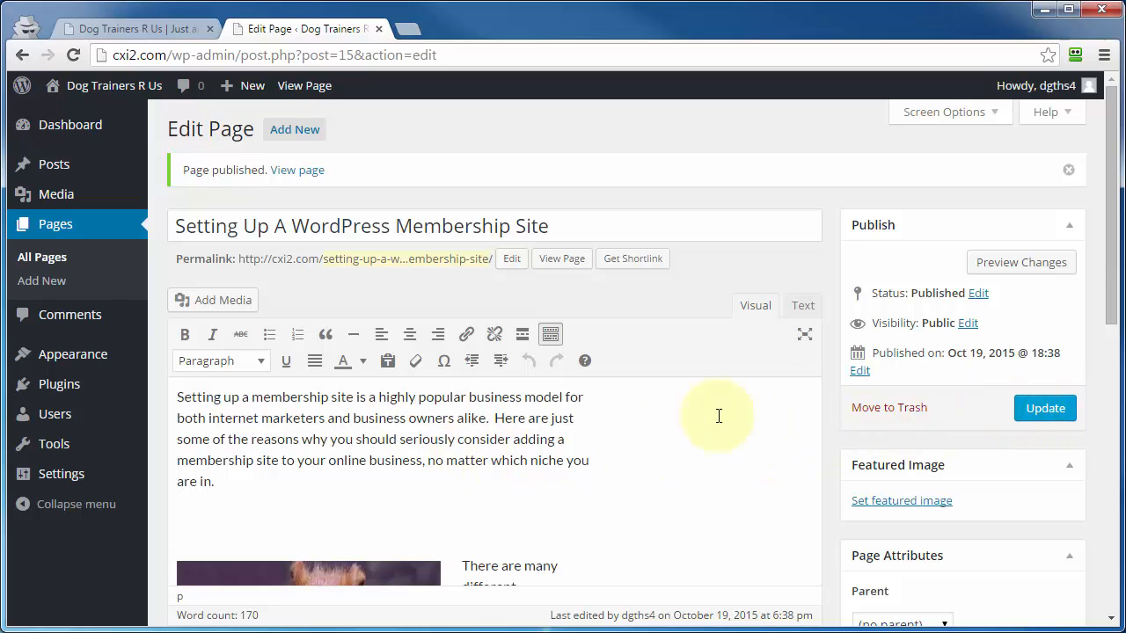
# - View the published page's shortlink, dismiss it, and open the page on the live site
pyautogui.click(637, 260)
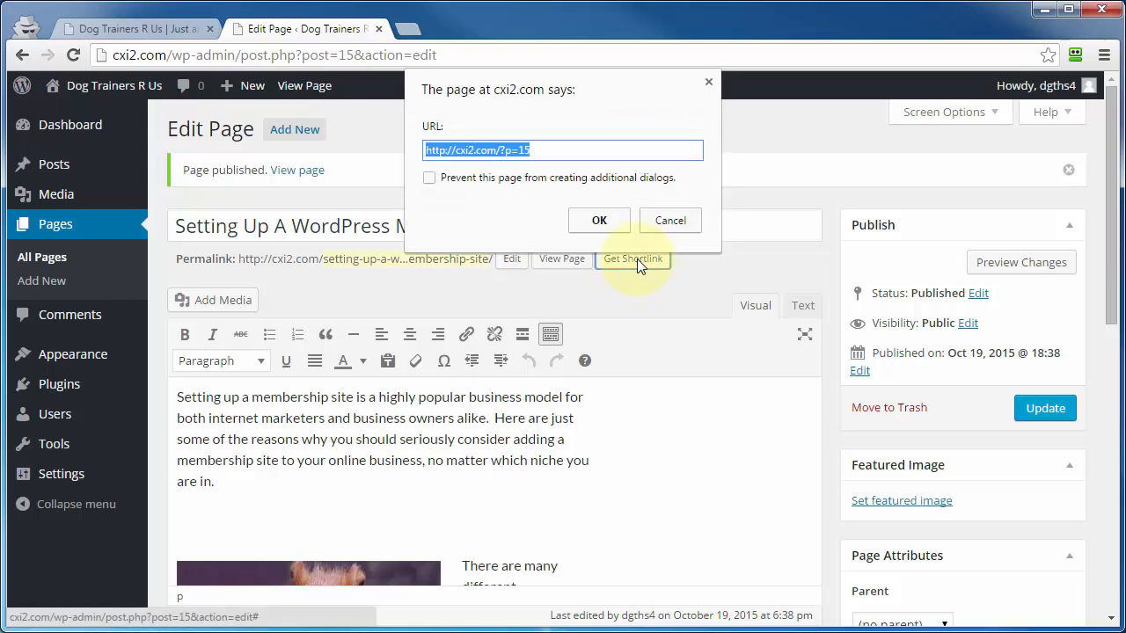
pyautogui.moveTo(426, 149); pyautogui.dragTo(552, 146)
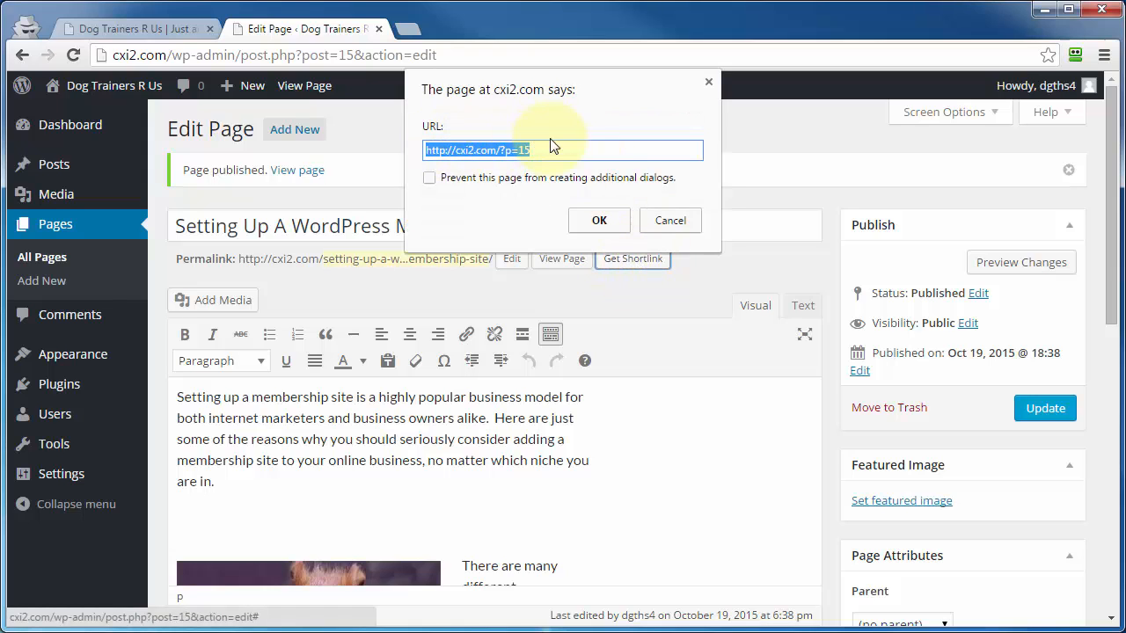
pyautogui.click(670, 220)
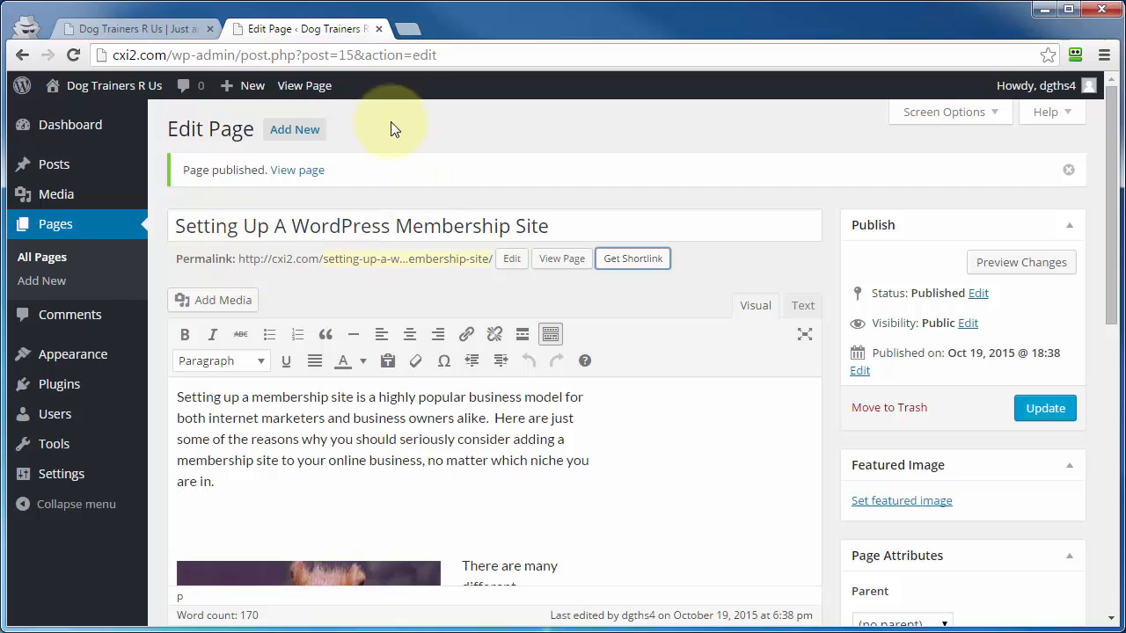
pyautogui.click(560, 258)
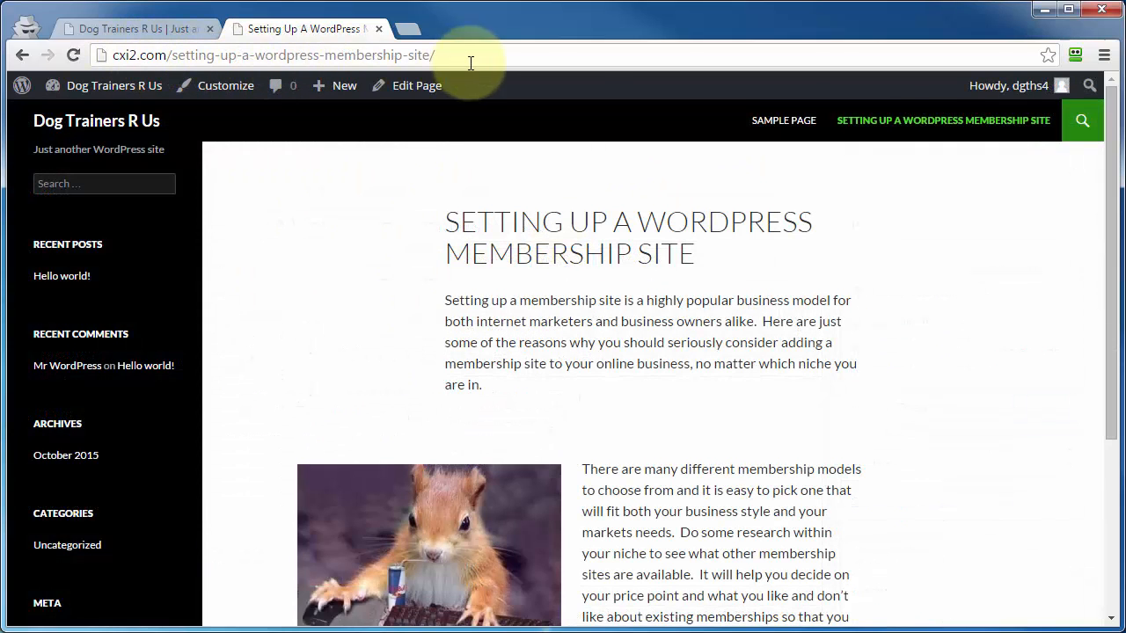